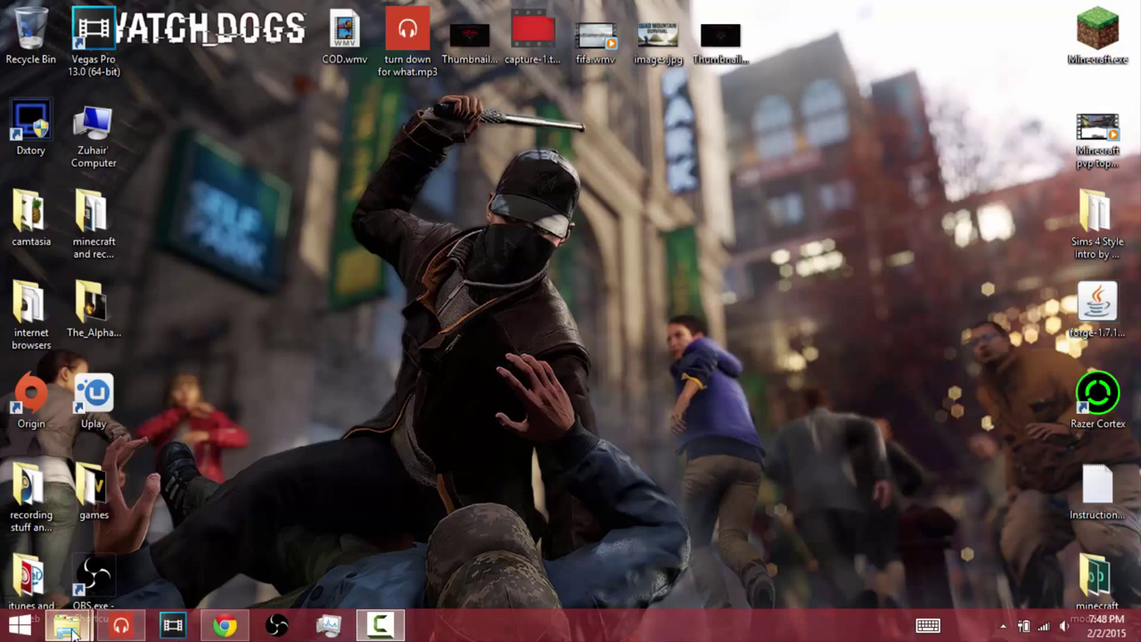
Run minecraft.jar from the games folder through its context menu's Open command
mouse_move(68, 624)
left_click(285, 500)
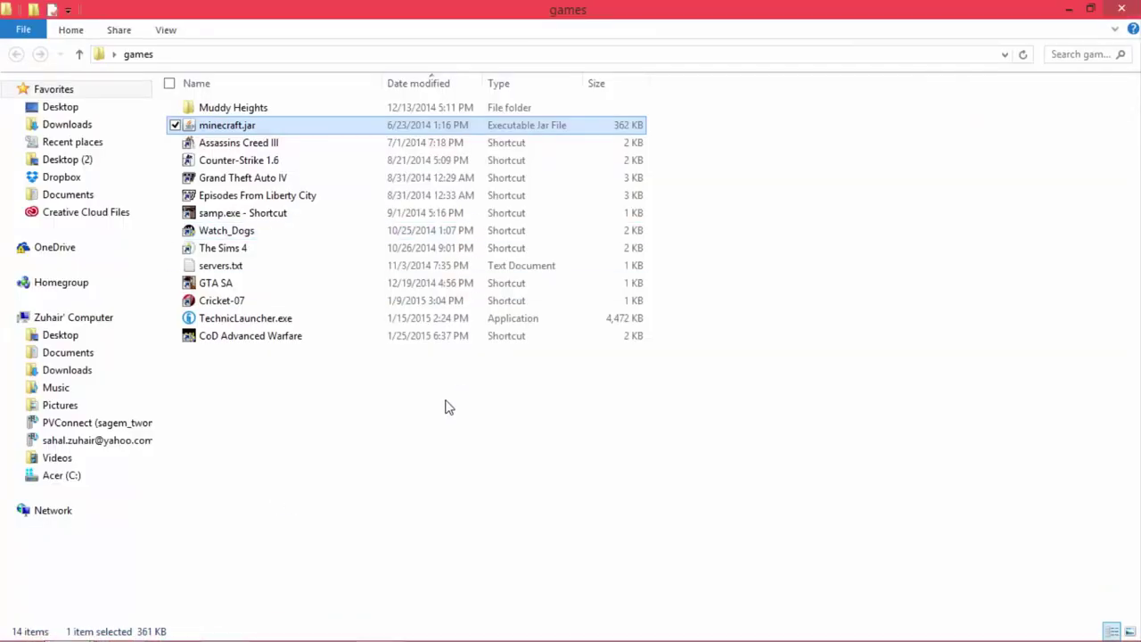
right_click(305, 128)
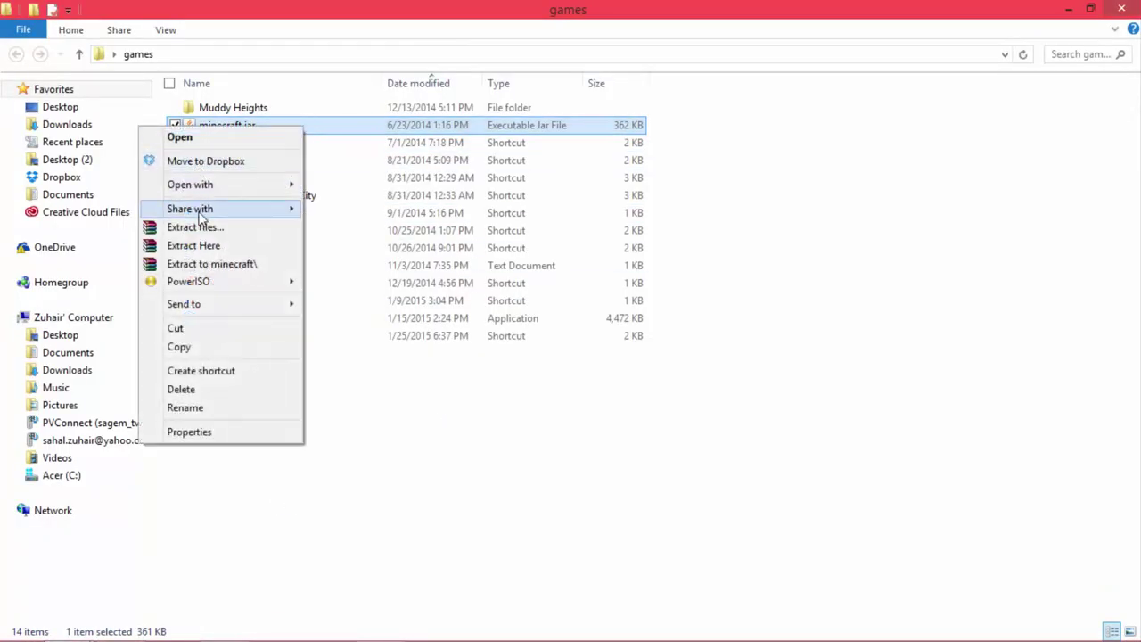
left_click(206, 142)
left_click(1068, 9)
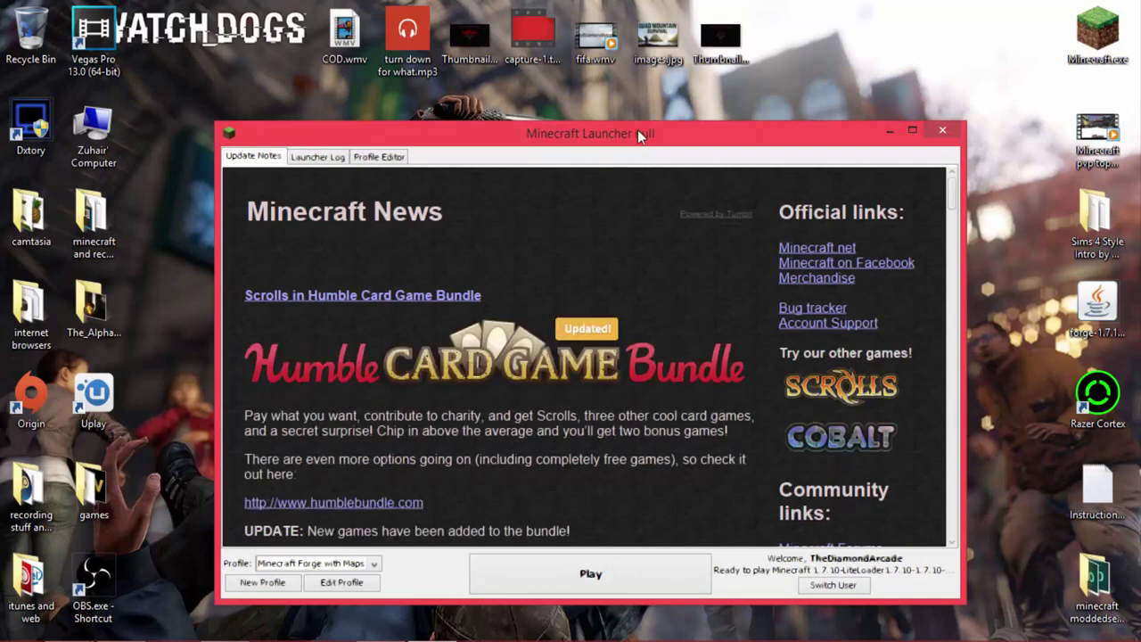
Keep the Minecraft Forge with Maps profile selected in the launcher and press Play
left_click_drag(637, 132, 616, 84)
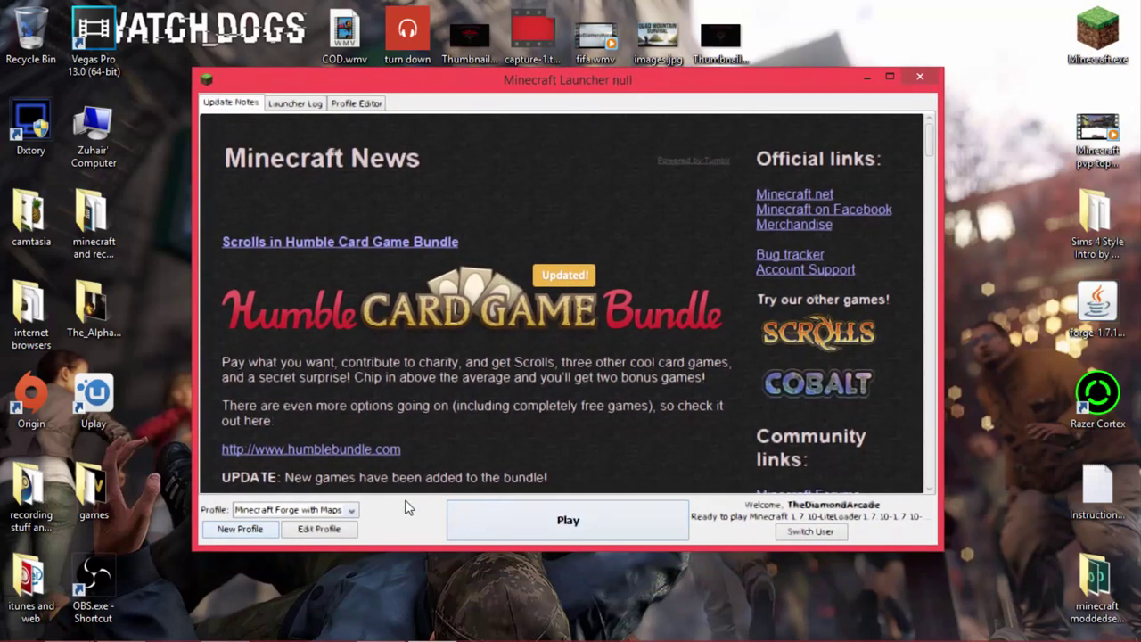
left_click(337, 513)
left_click(304, 565)
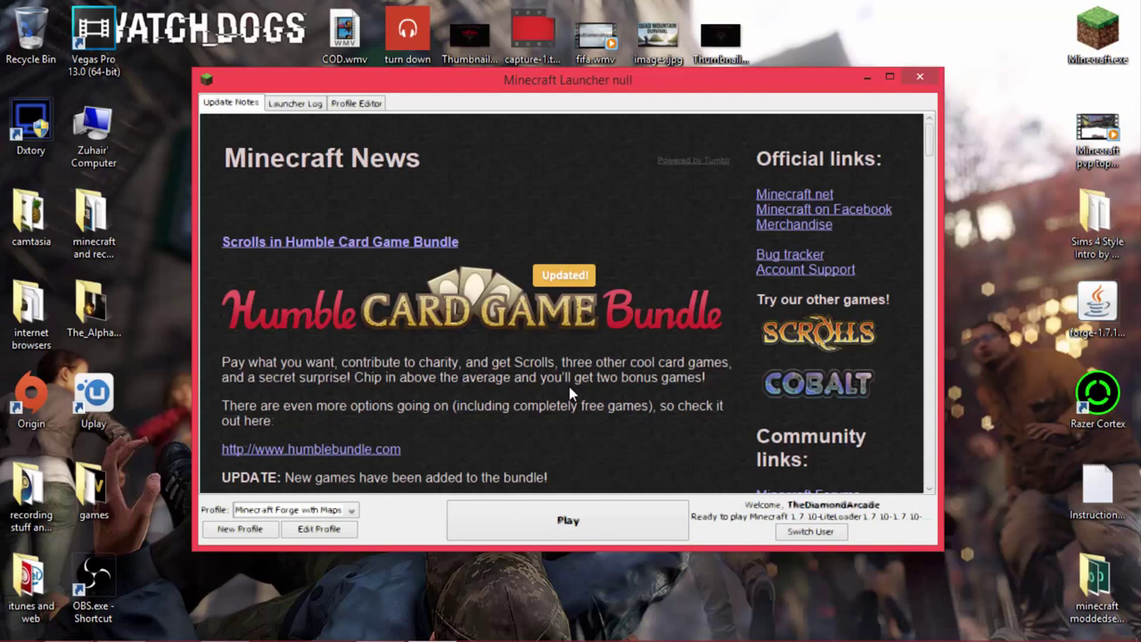
left_click(568, 517)
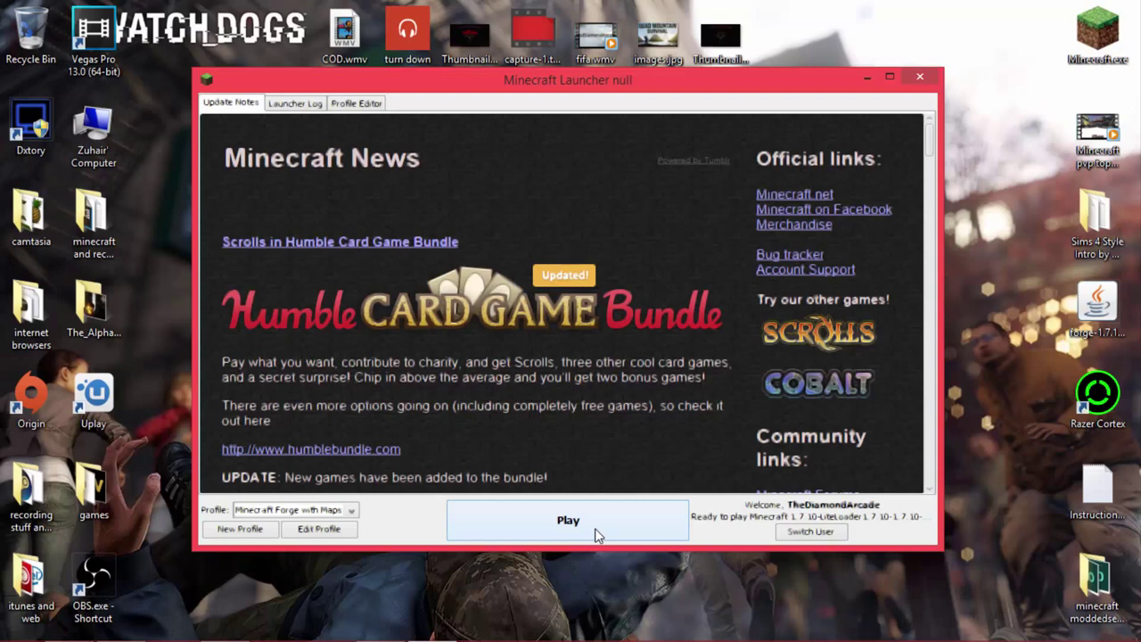
left_click(597, 533)
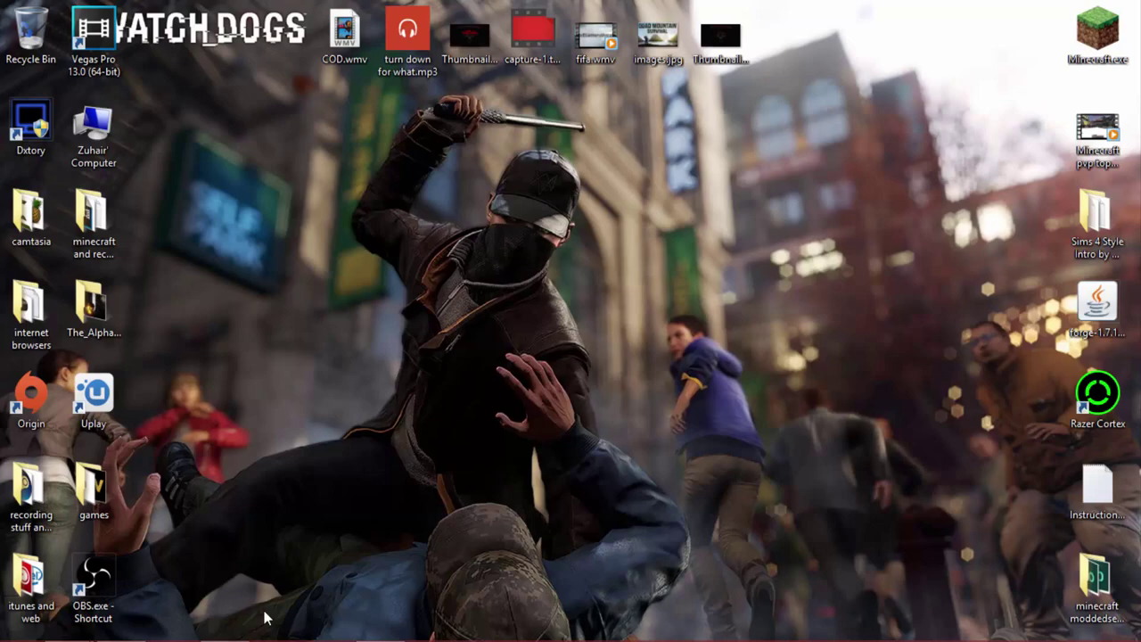
Keep the downloaded legacyjavafixer-1.0.jar despite Chrome's warning, then close Chrome
mouse_move(268, 635)
left_click(221, 627)
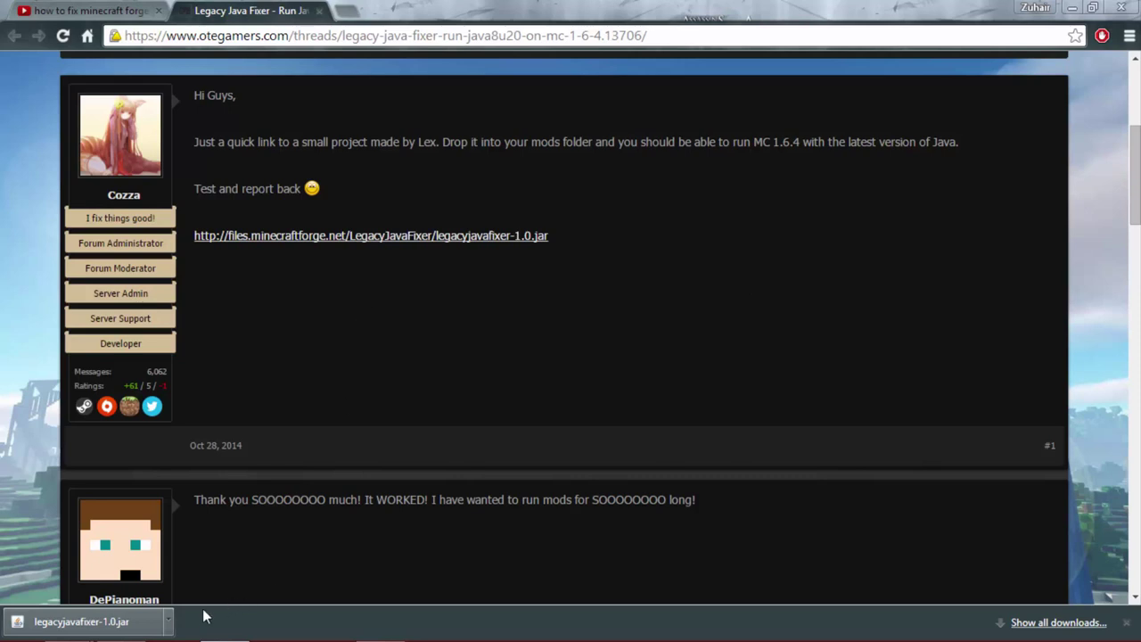
left_click(168, 624)
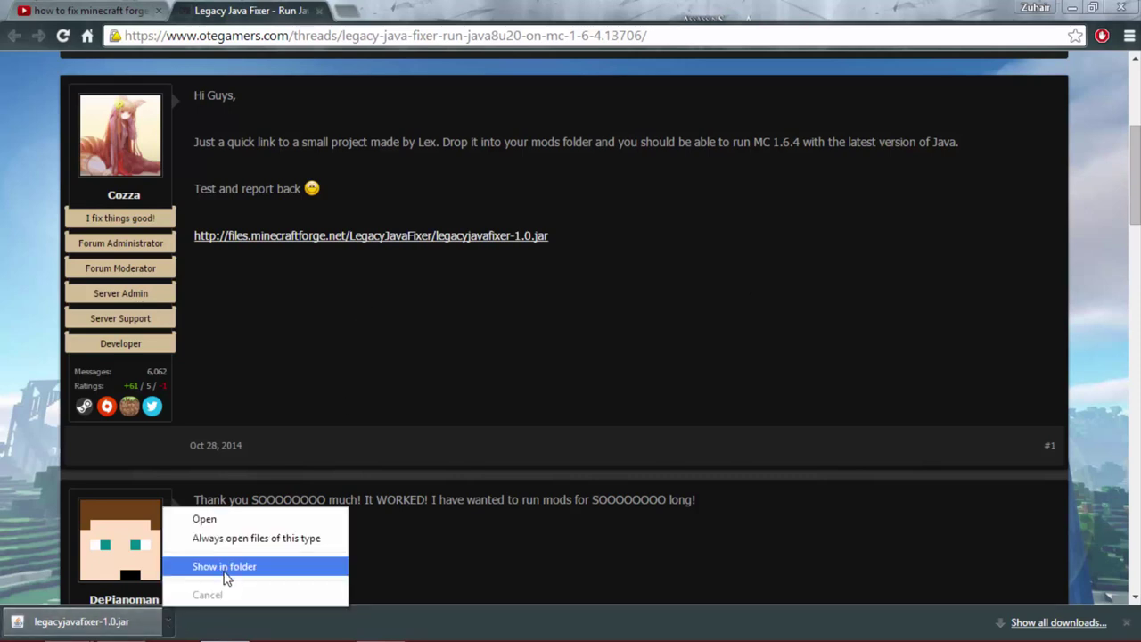
left_click(657, 388)
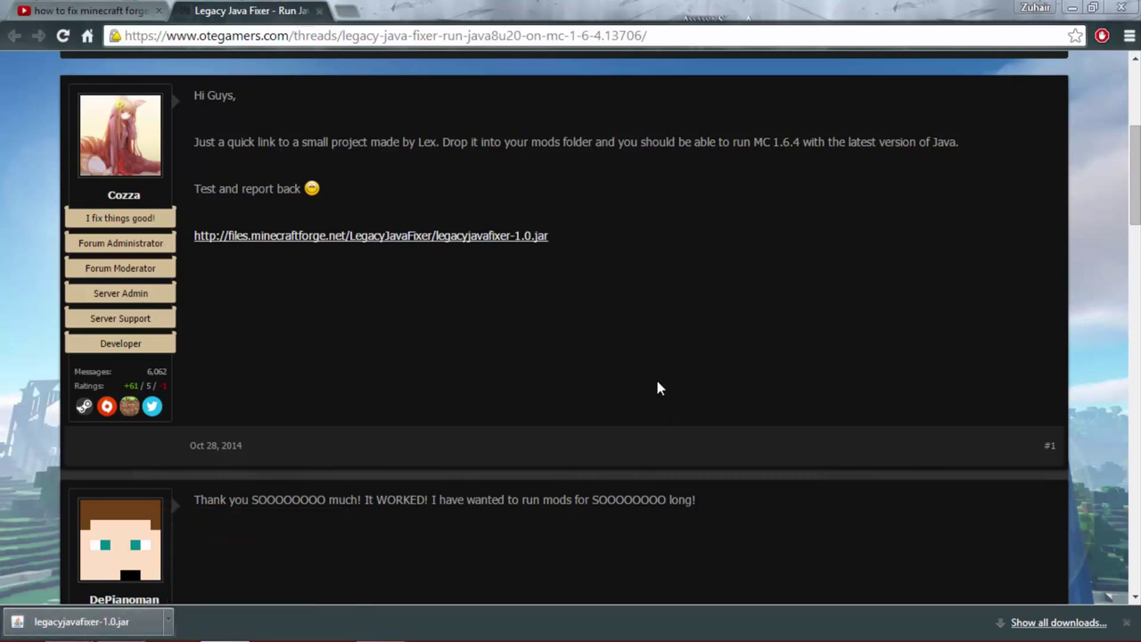
left_click(1125, 622)
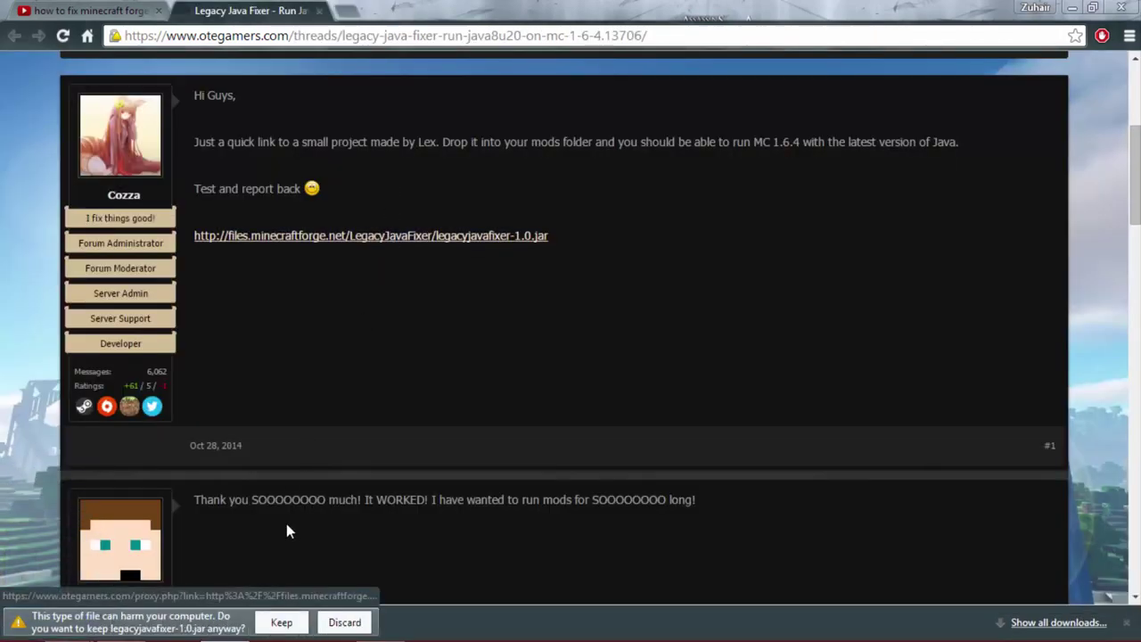
left_click(282, 622)
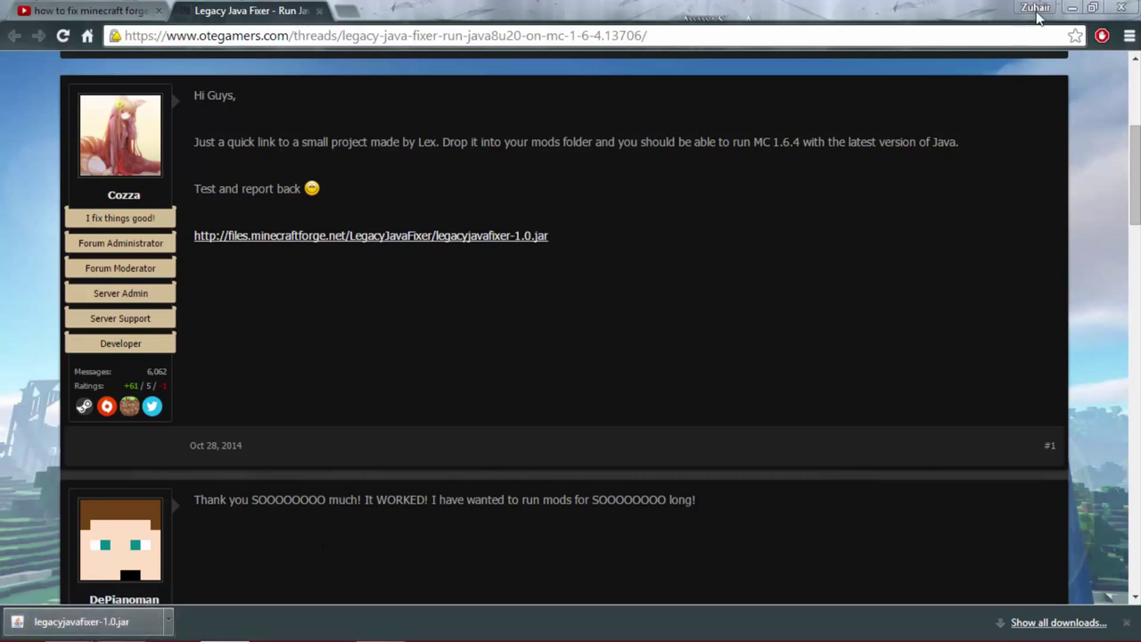
left_click(1121, 7)
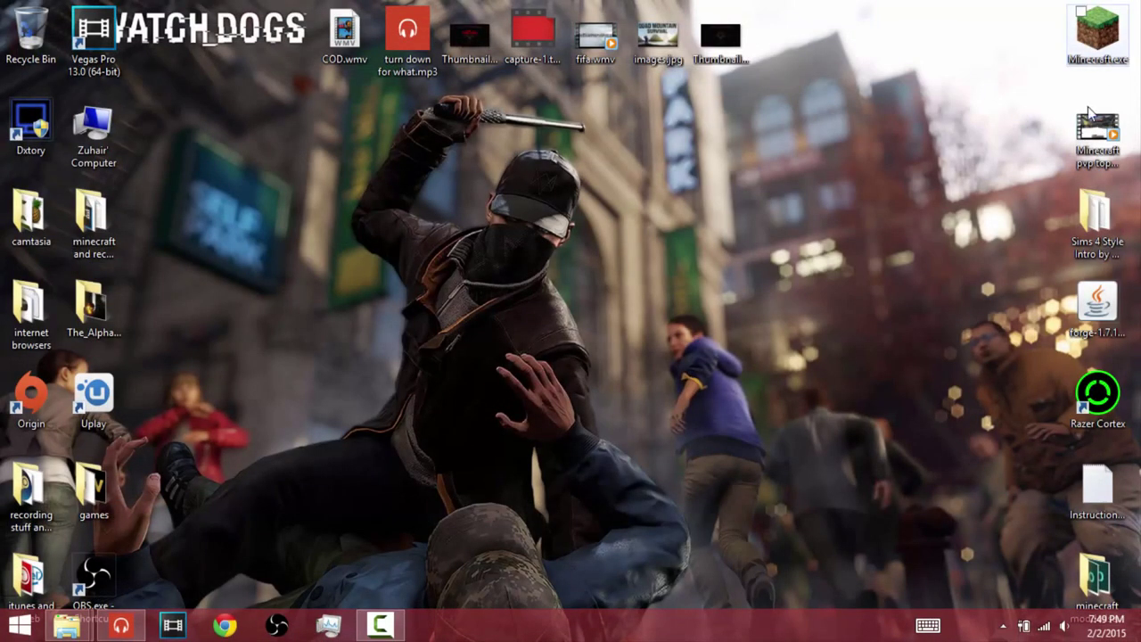
Switch the games Explorer window to Downloads and find legacyjavafixer-1.0.jar
mouse_move(65, 633)
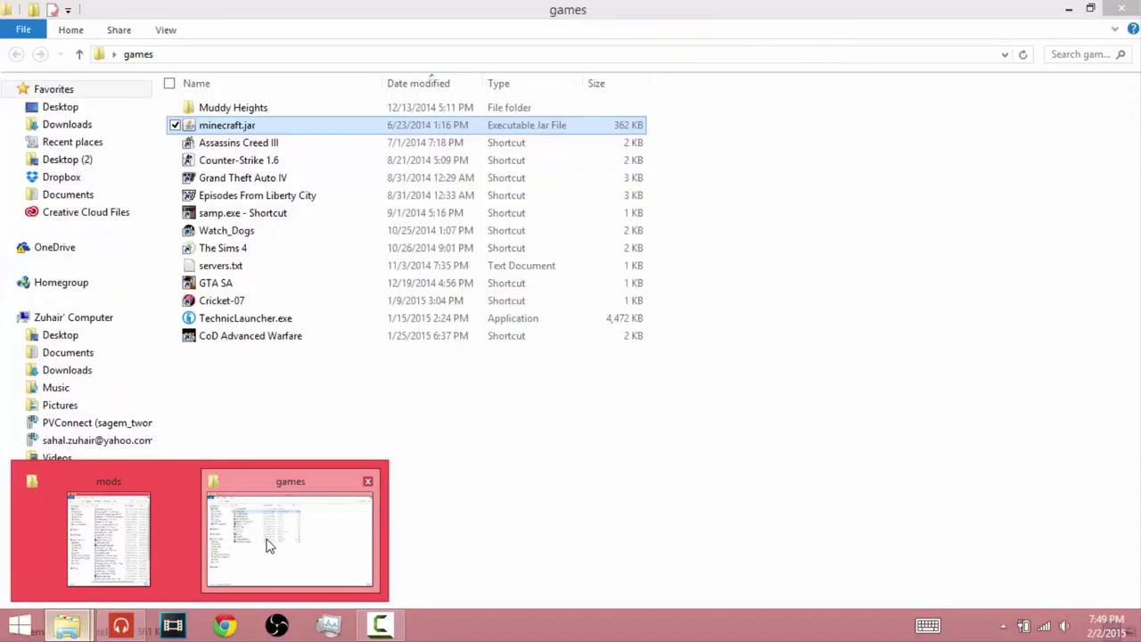
left_click(276, 548)
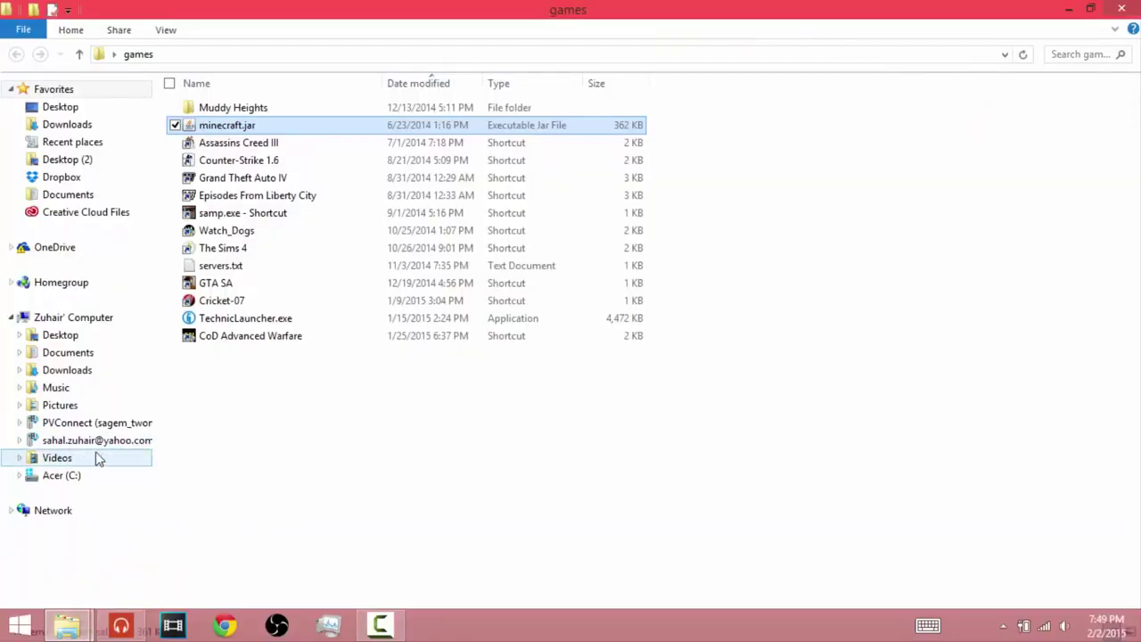
left_click(76, 374)
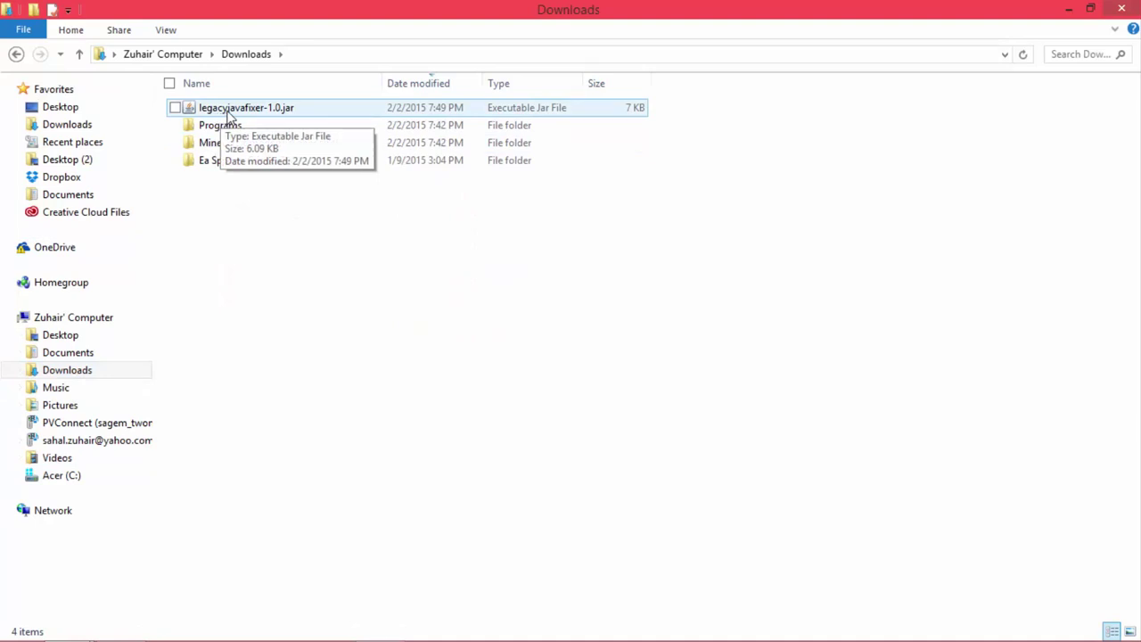
left_click(388, 111)
right_click(388, 111)
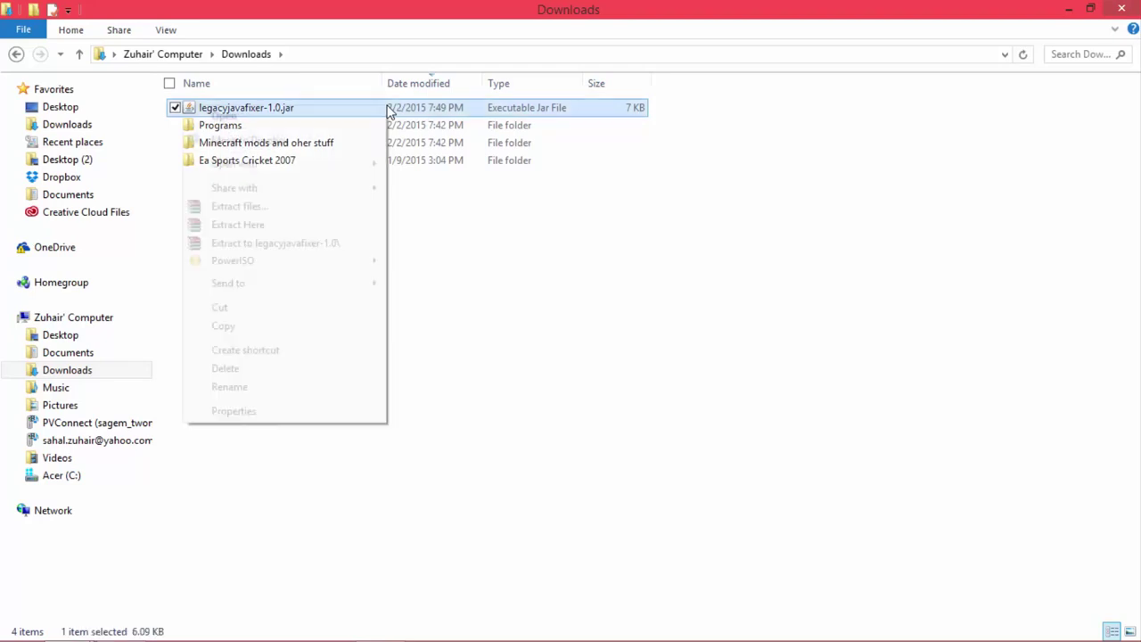
left_click(599, 380)
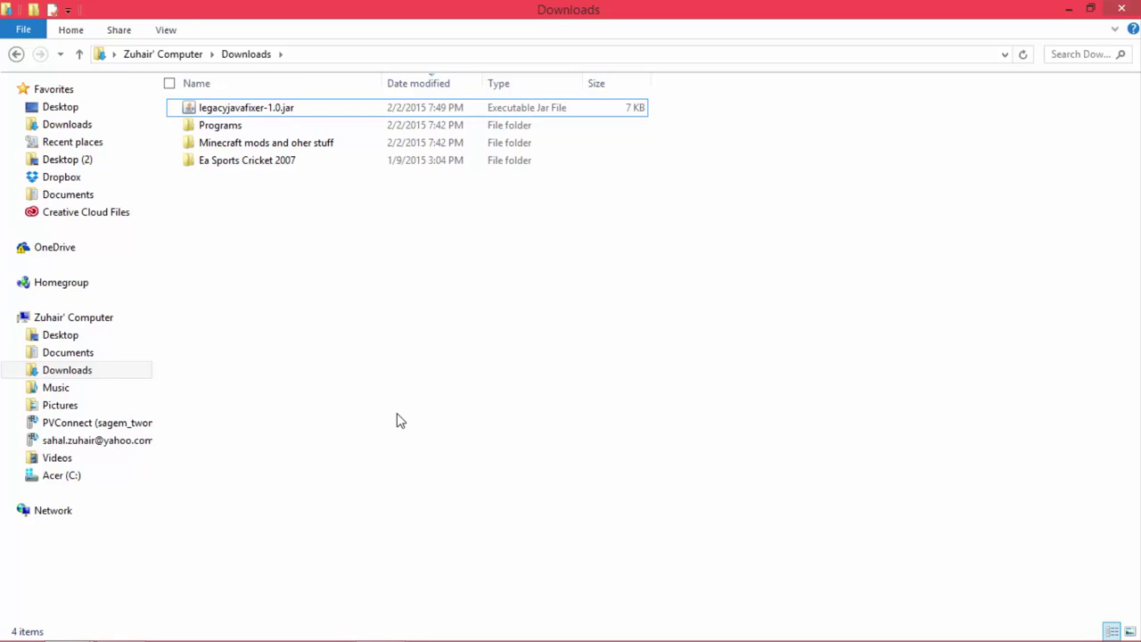
Search the Start menu for %appdata% and open the Roaming folder
key("super+r")
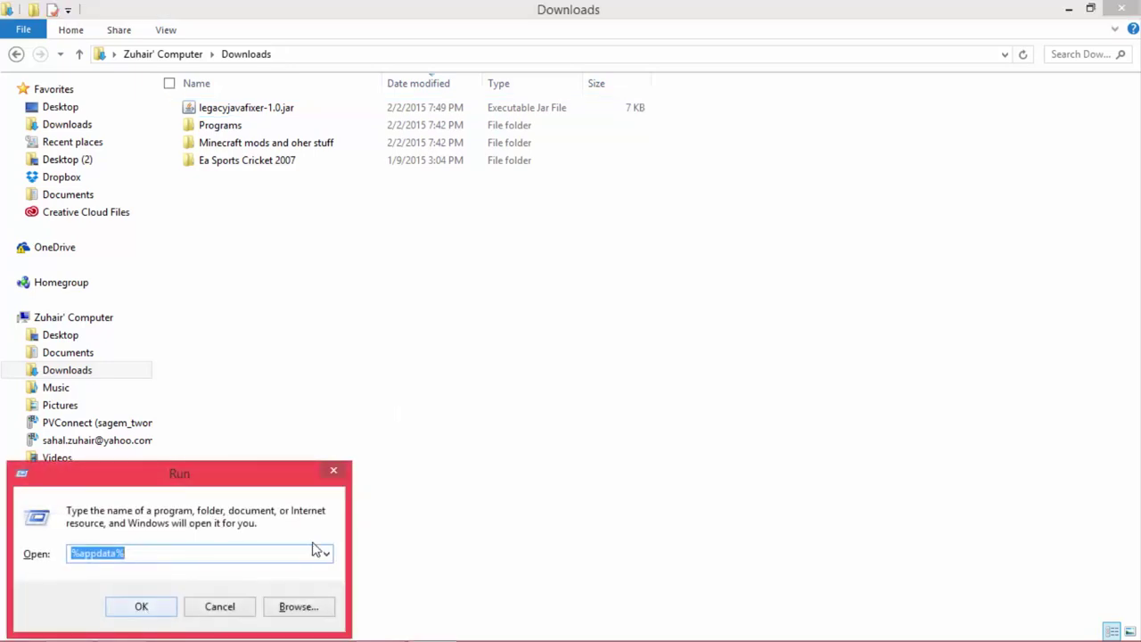
left_click(221, 607)
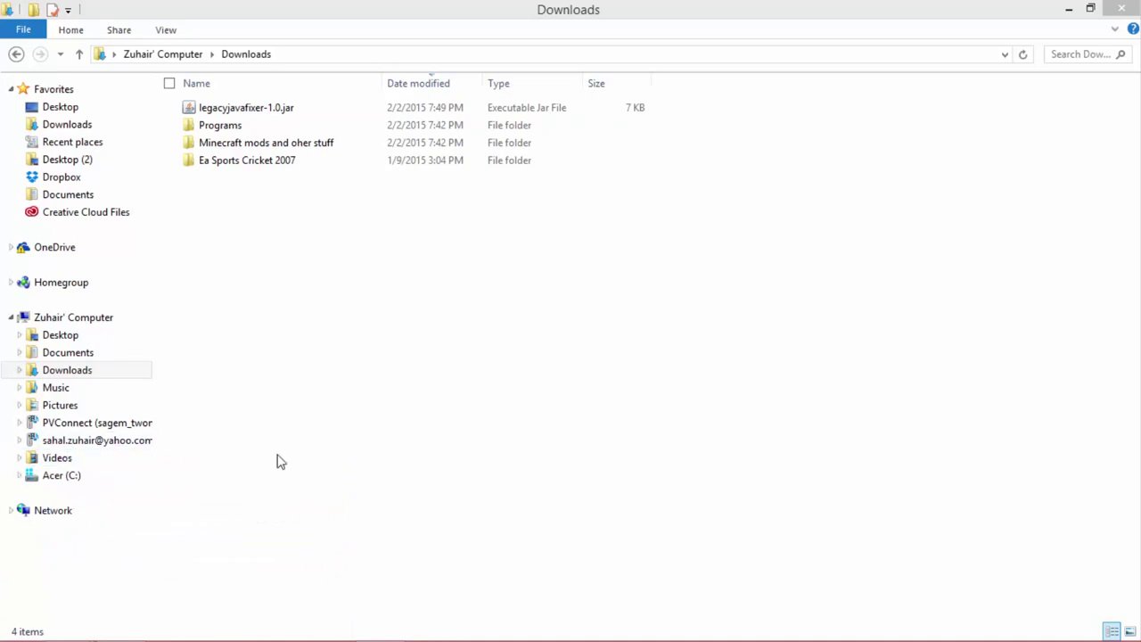
key("super")
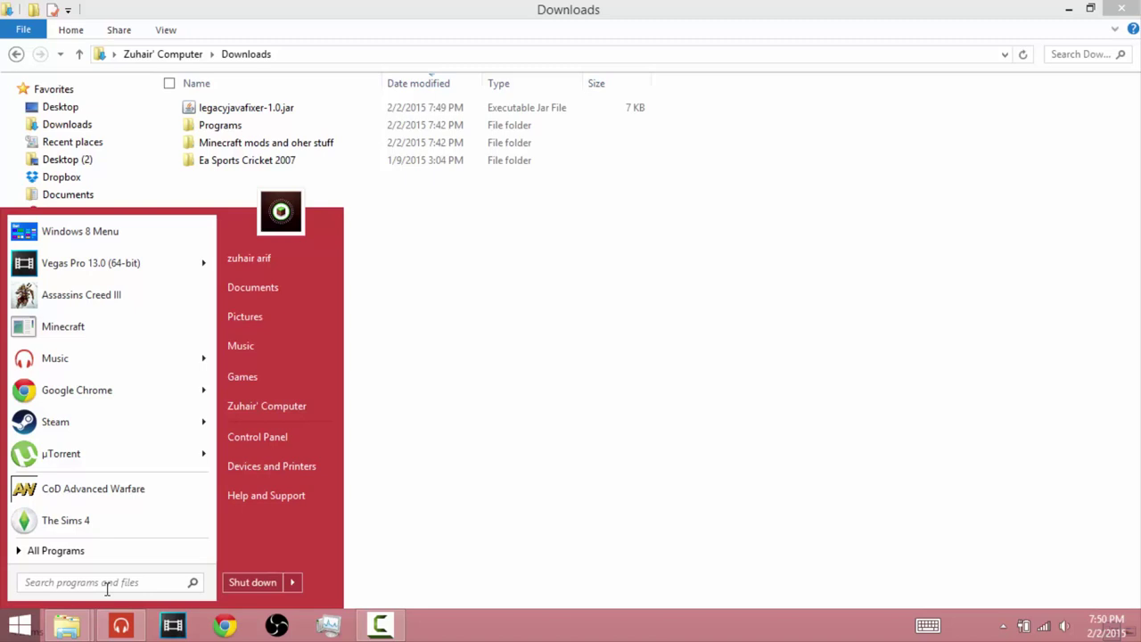
type("%")
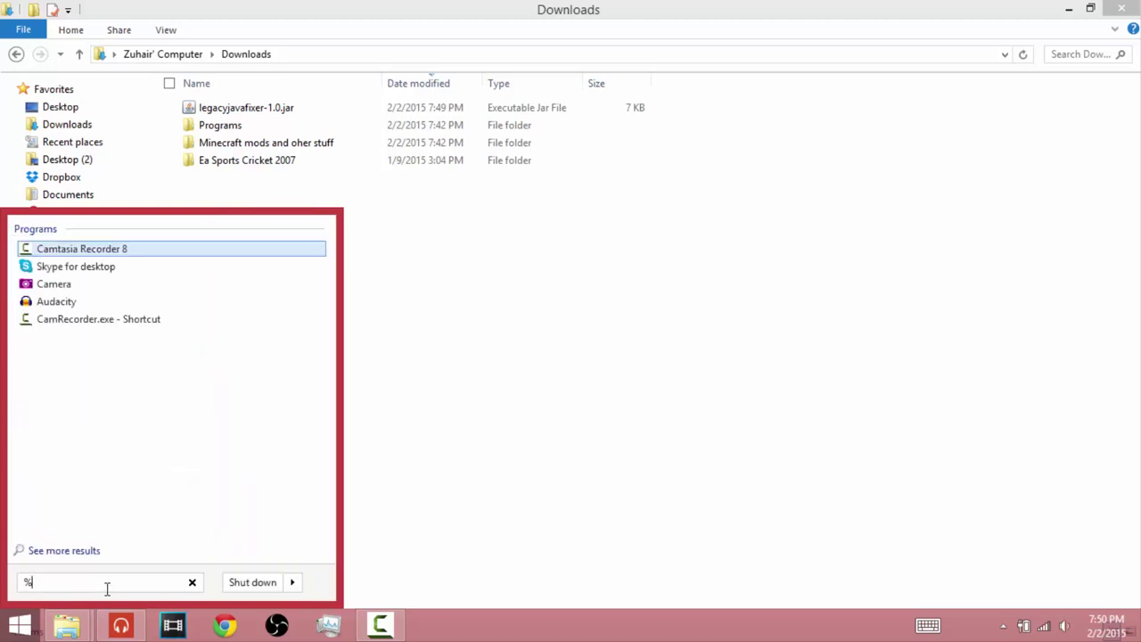
type("appdata")
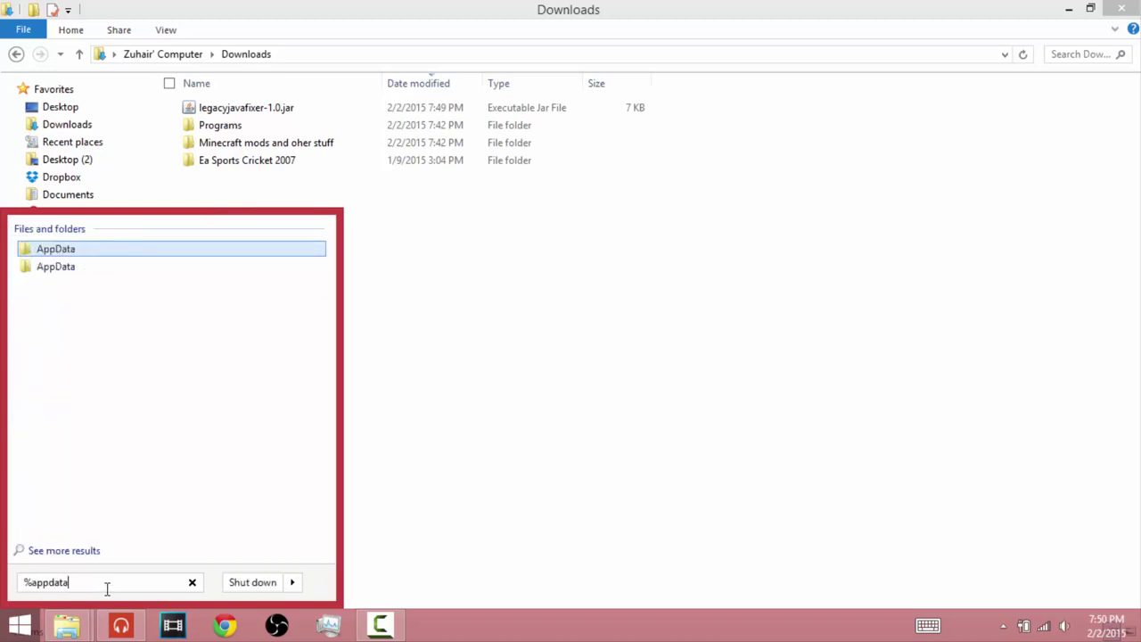
type("%")
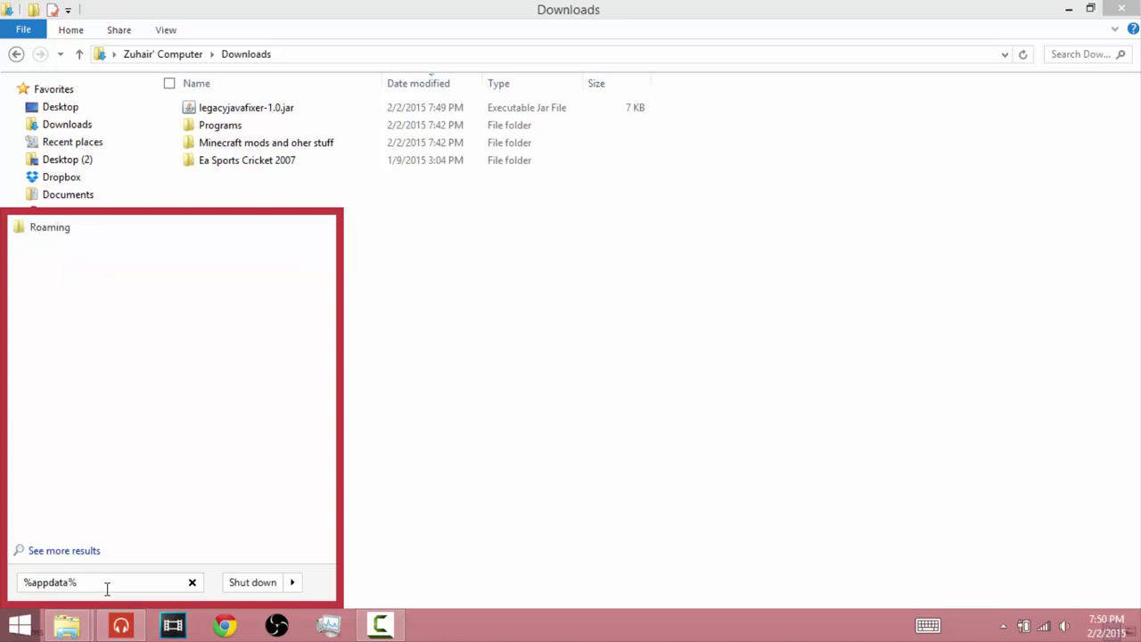
left_click(65, 230)
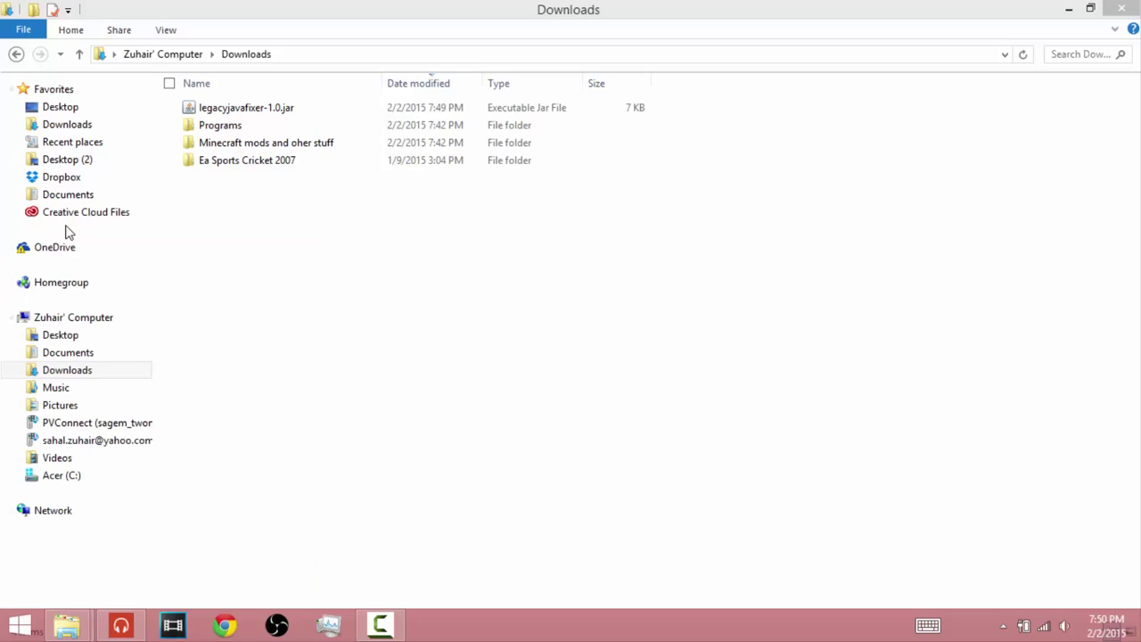
Open the .minecraft mods folder and snap its window to the right half
double_click(252, 107)
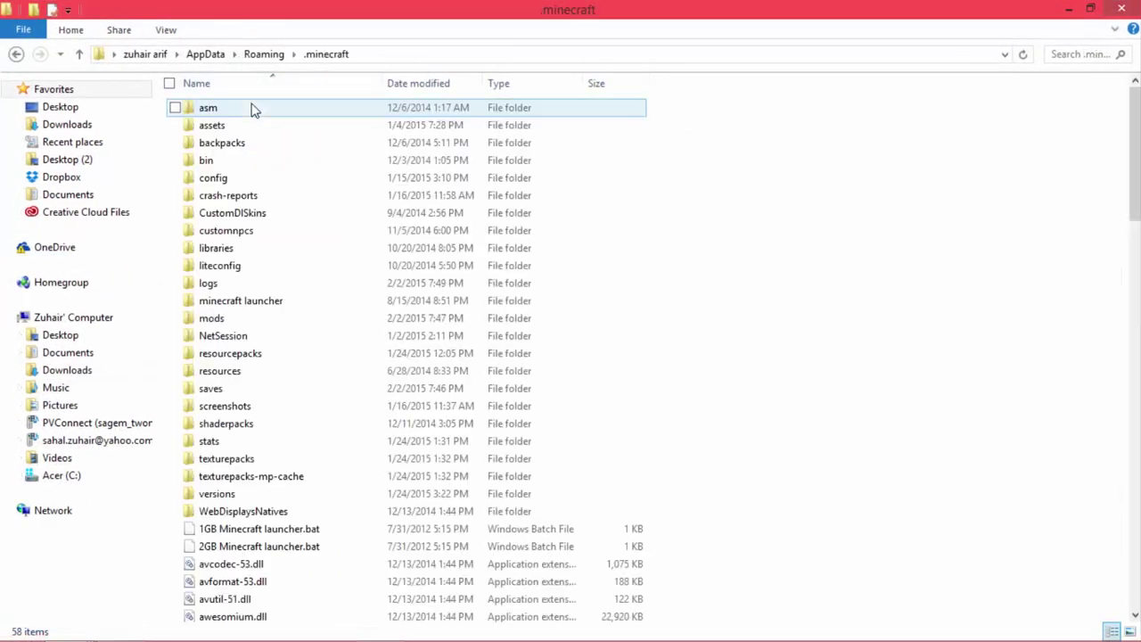
double_click(237, 319)
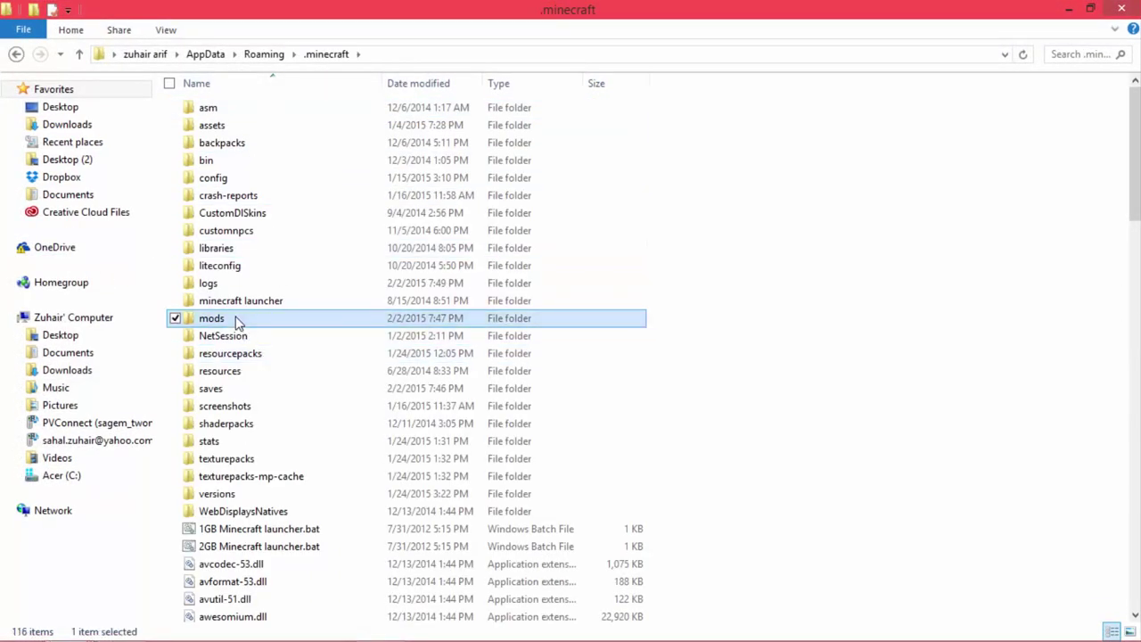
left_click_drag(383, 0, 1140, 268)
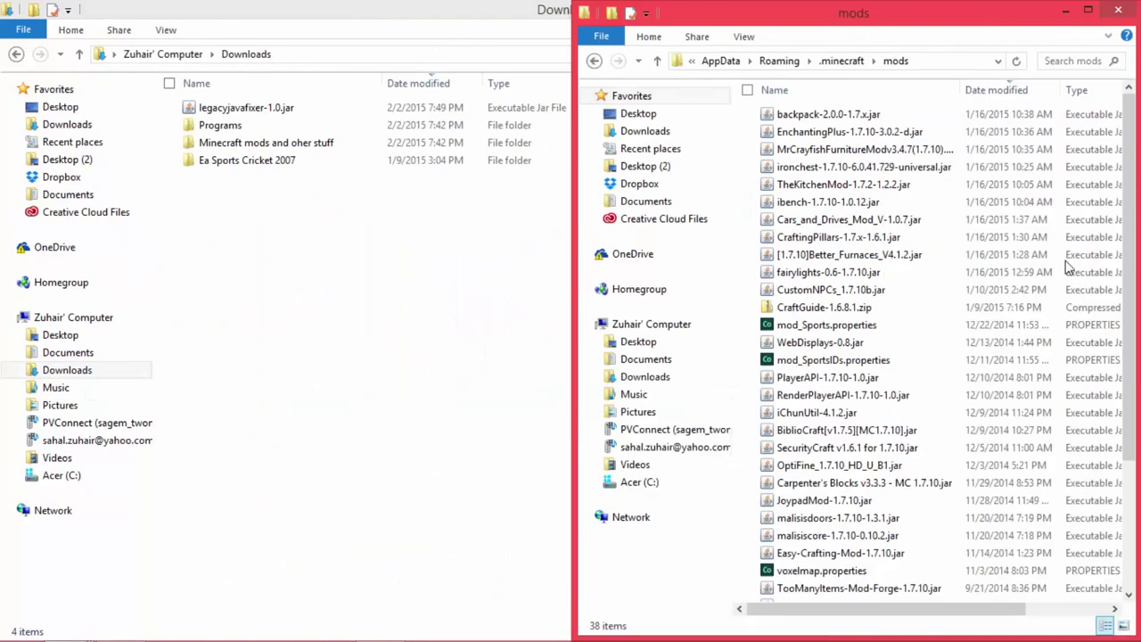
left_click(1117, 9)
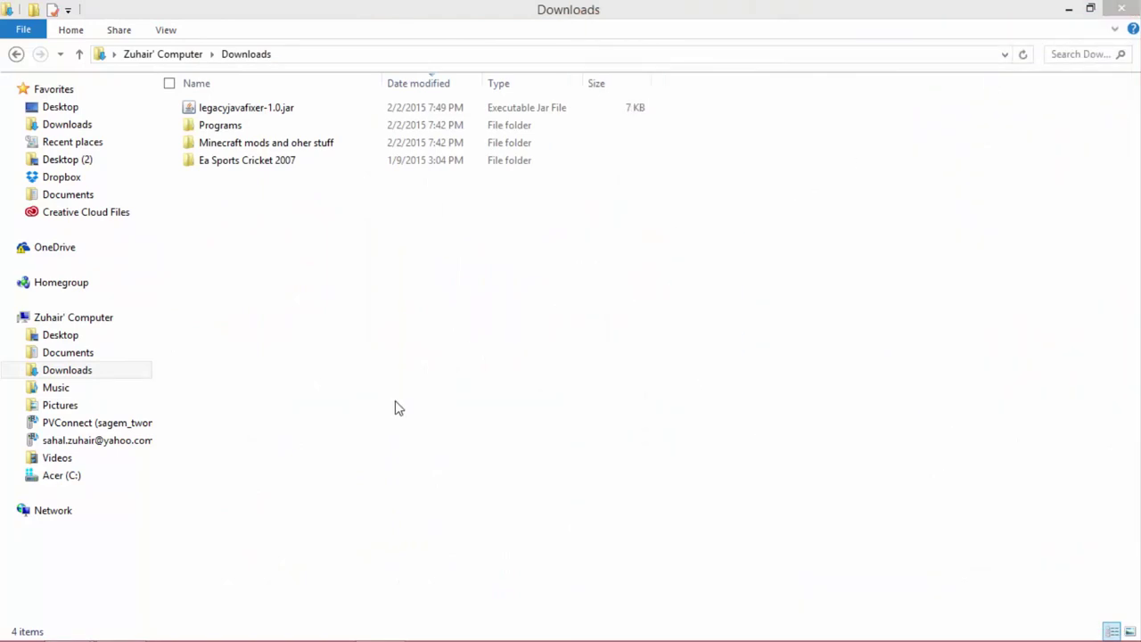
Reopen %appdata% from the Run box and enter the .minecraft folder again
key("super")
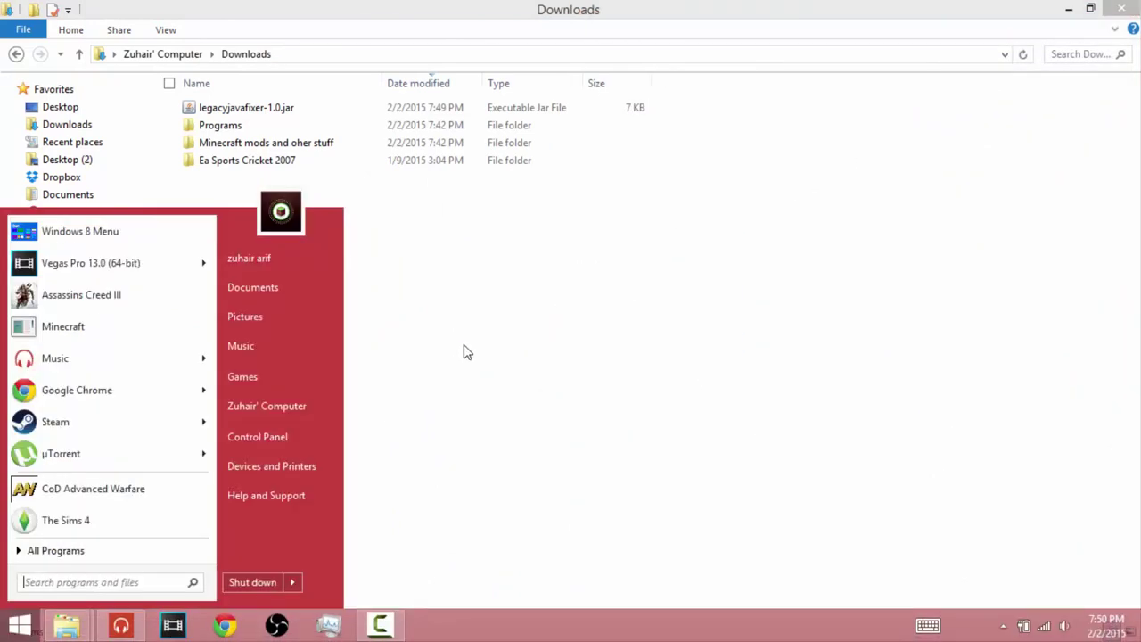
key("super")
key("super+r")
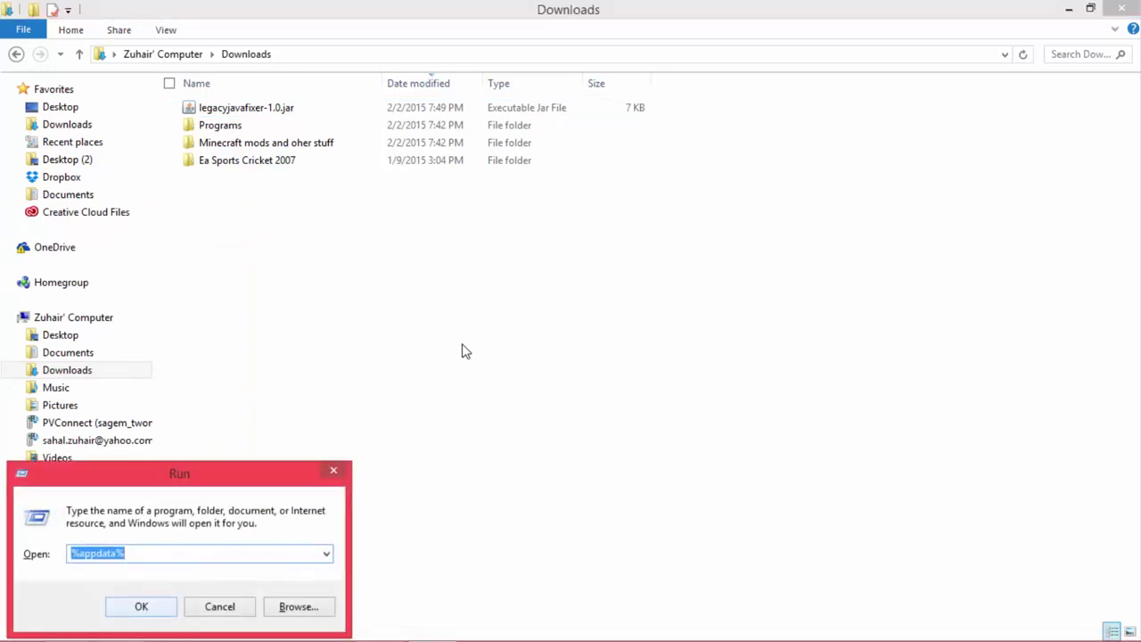
left_click(127, 552)
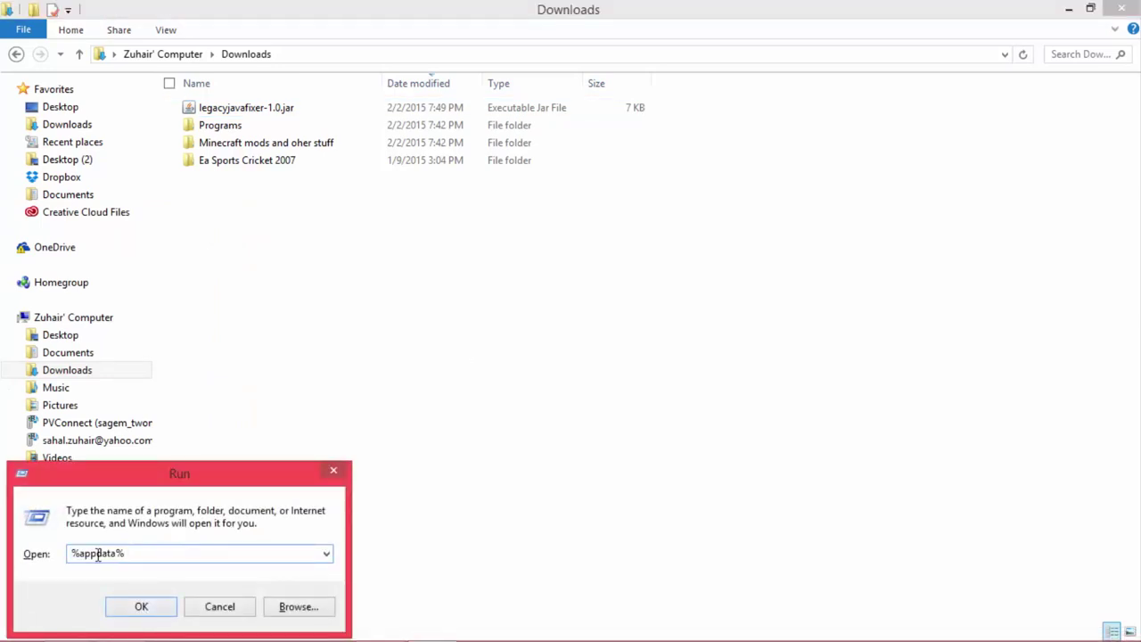
double_click(101, 555)
key("Return")
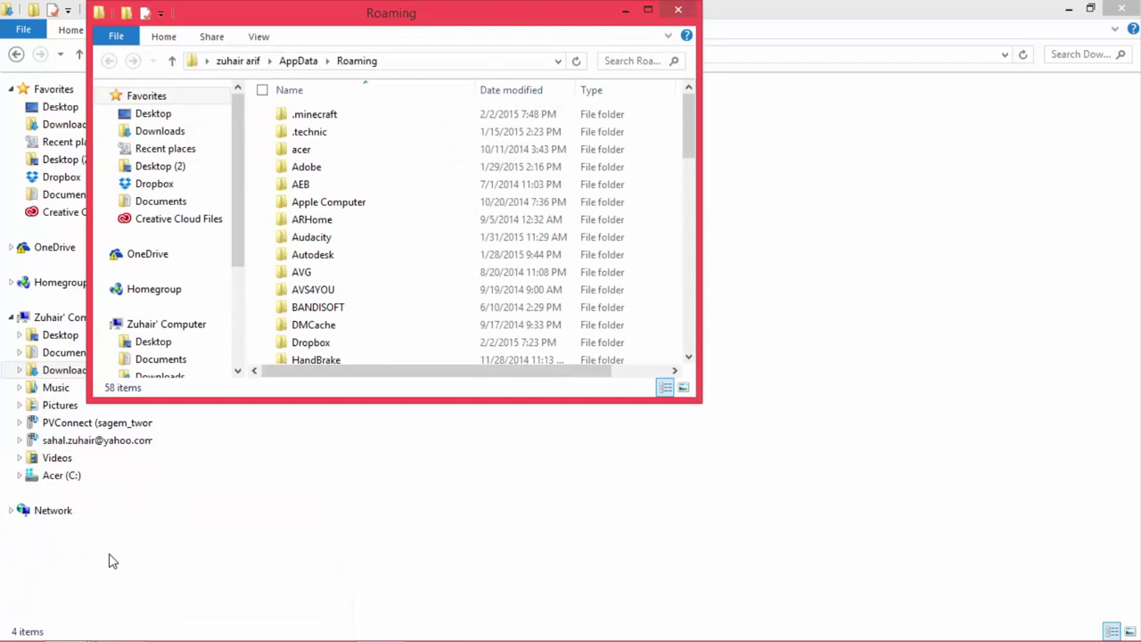
double_click(344, 114)
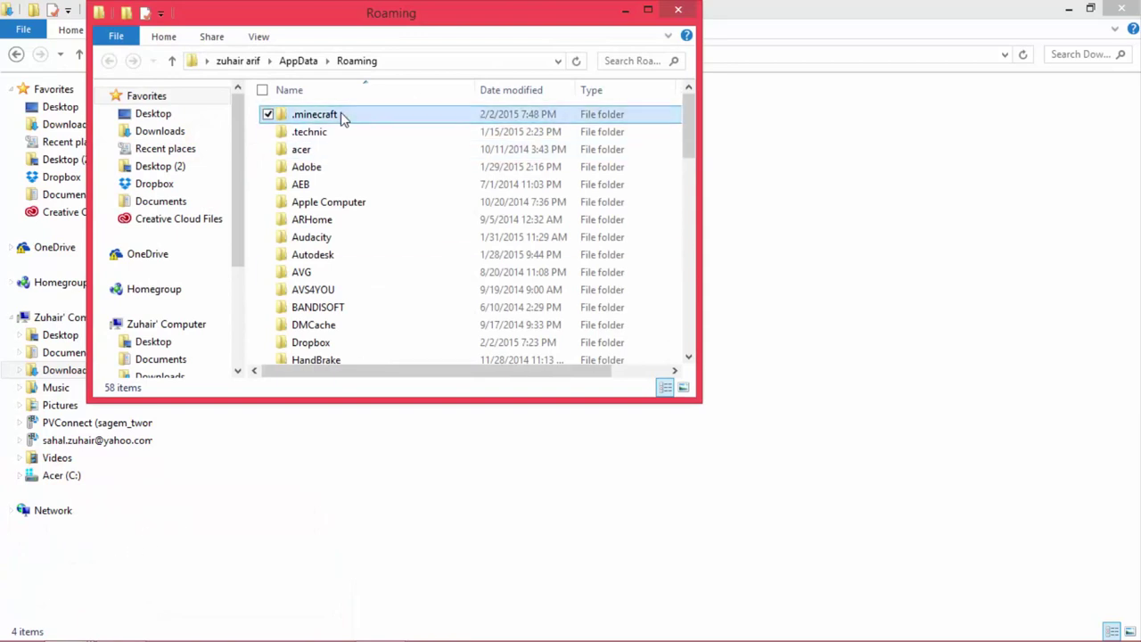
left_click(680, 10)
Drag legacyjavafixer-1.0.jar from Downloads into the mods folder, then close the mods window
mouse_move(67, 624)
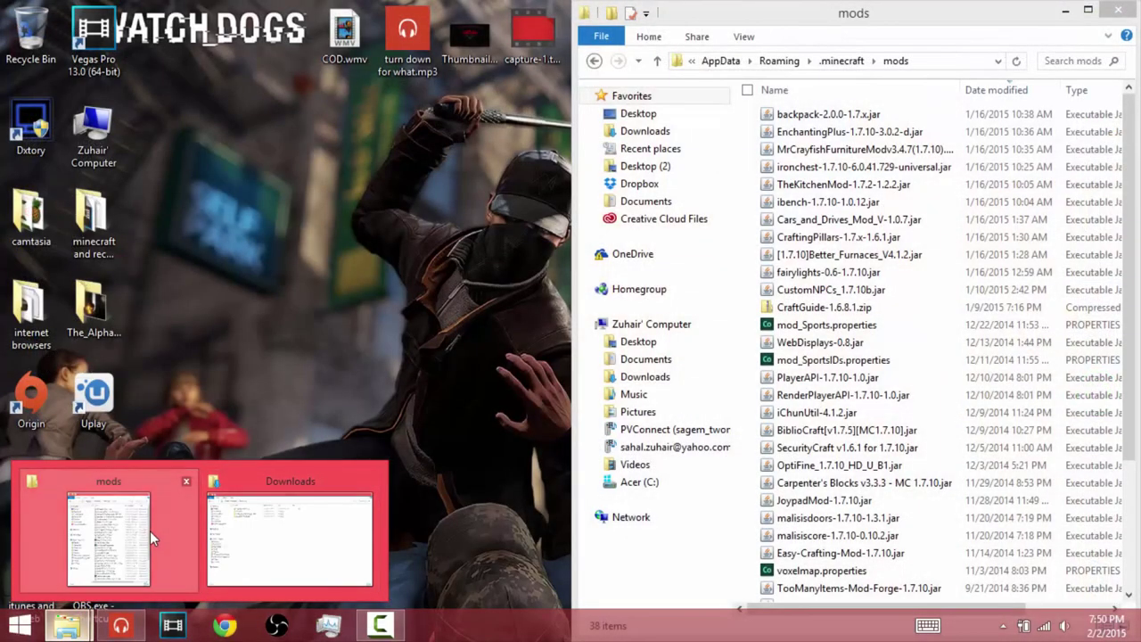
left_click(150, 530)
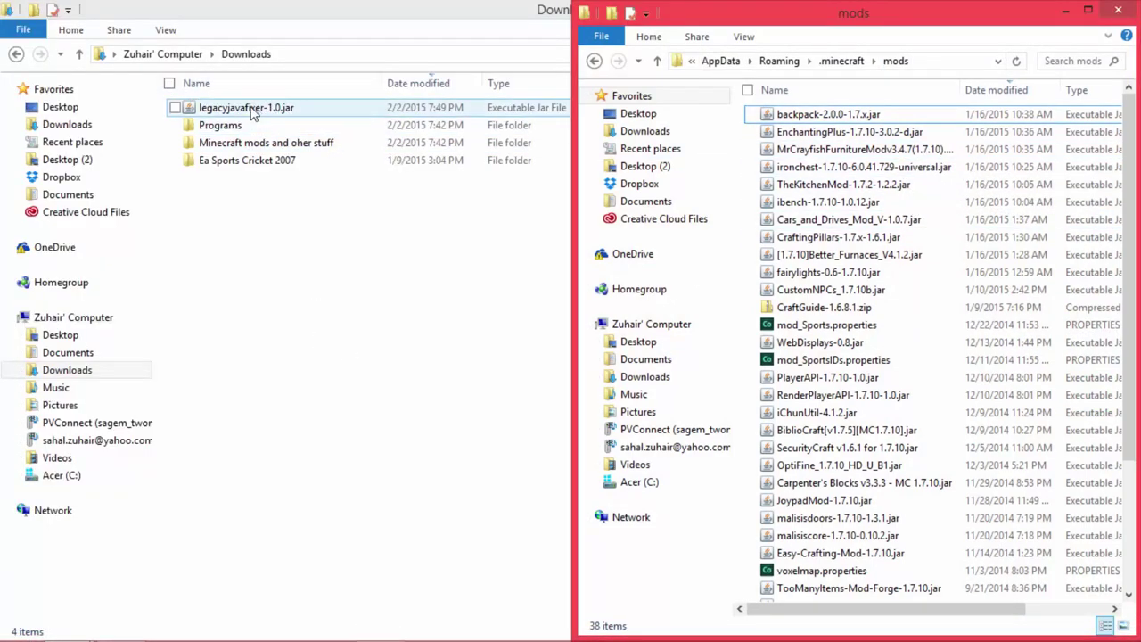
left_click_drag(252, 111, 863, 187)
left_click(450, 333)
key("super+Up")
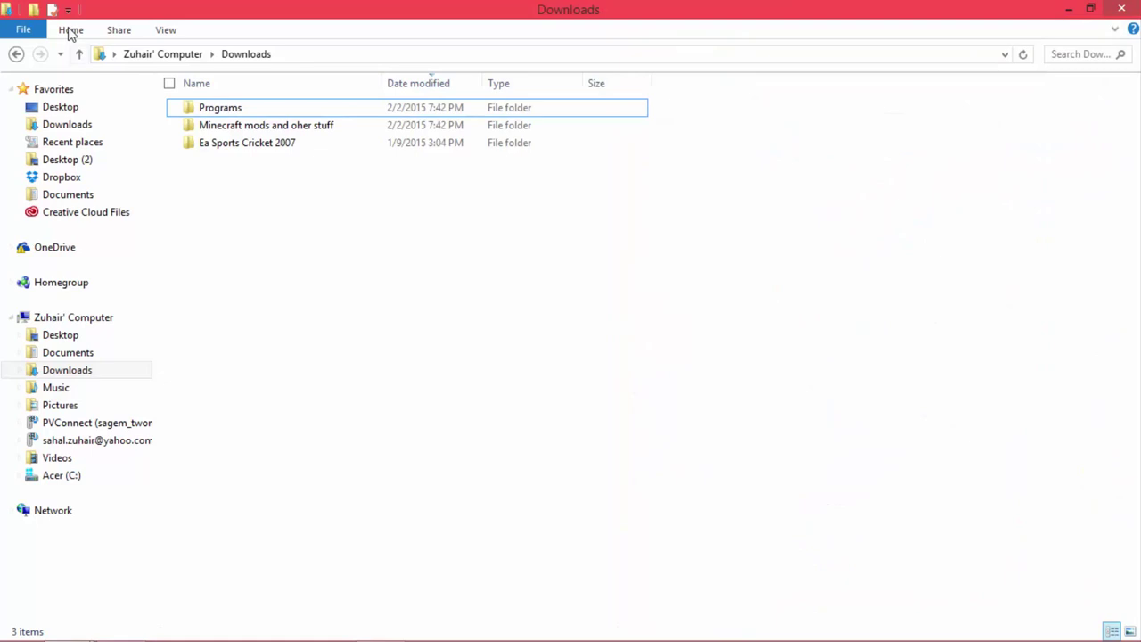
left_click(18, 53)
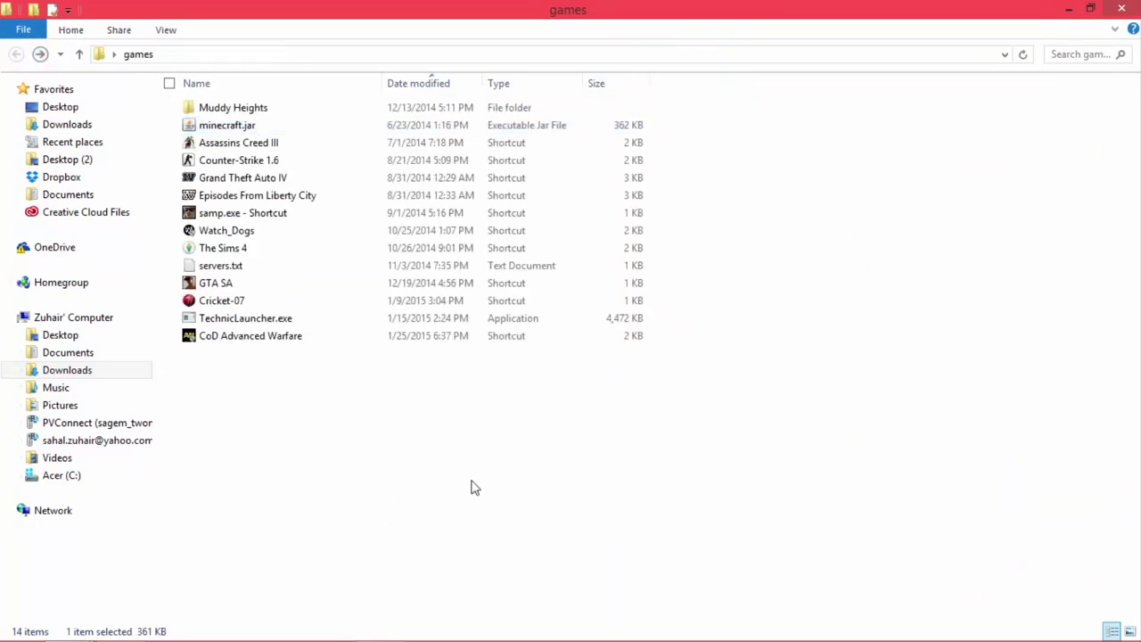
left_click(1069, 9)
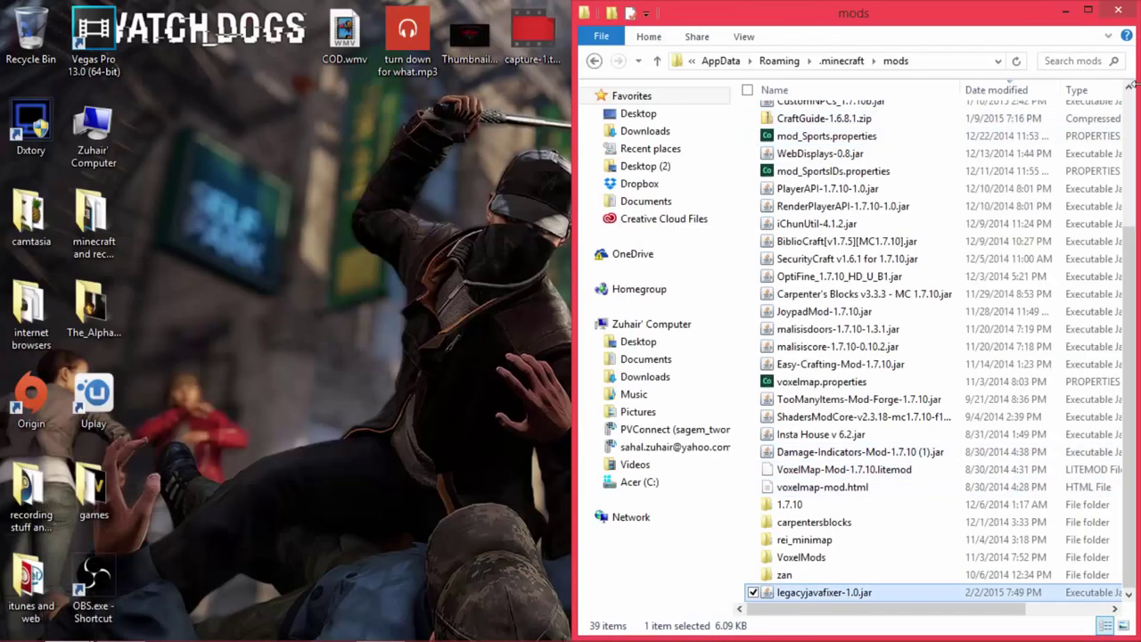
left_click(1120, 12)
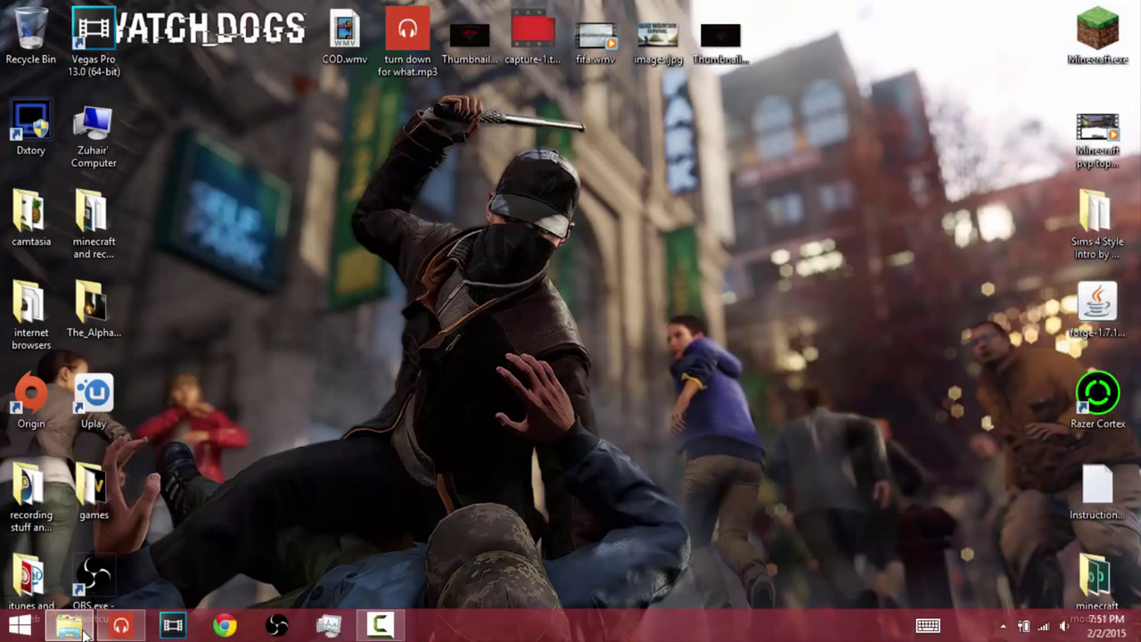
Restore the games folder window and open minecraft.jar from its context menu
left_click(80, 629)
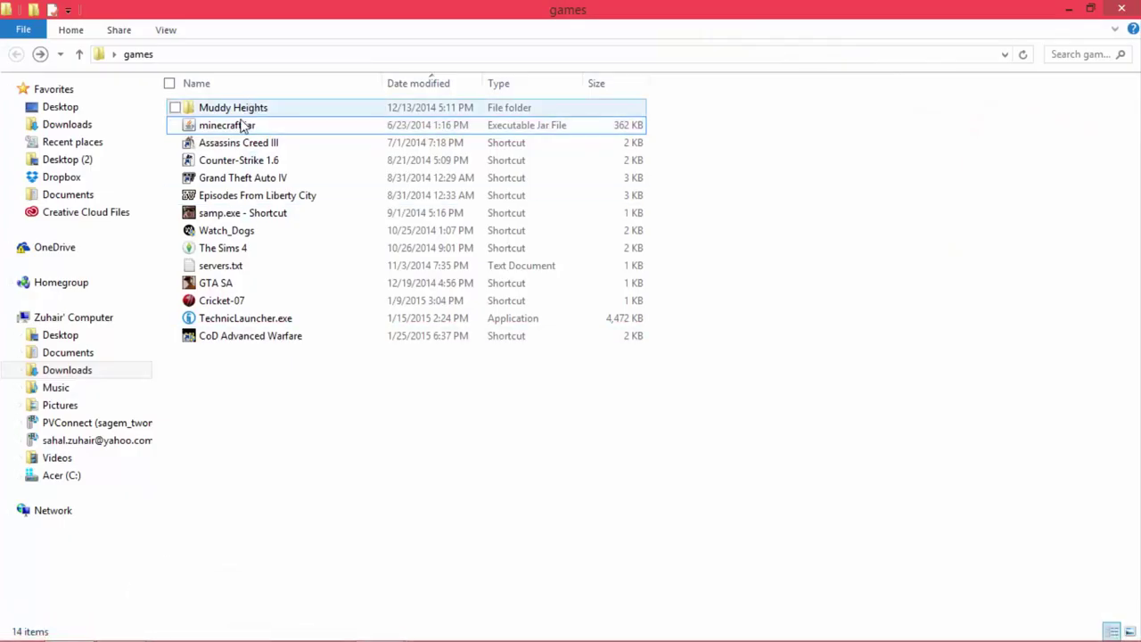
left_click(233, 128)
right_click(229, 133)
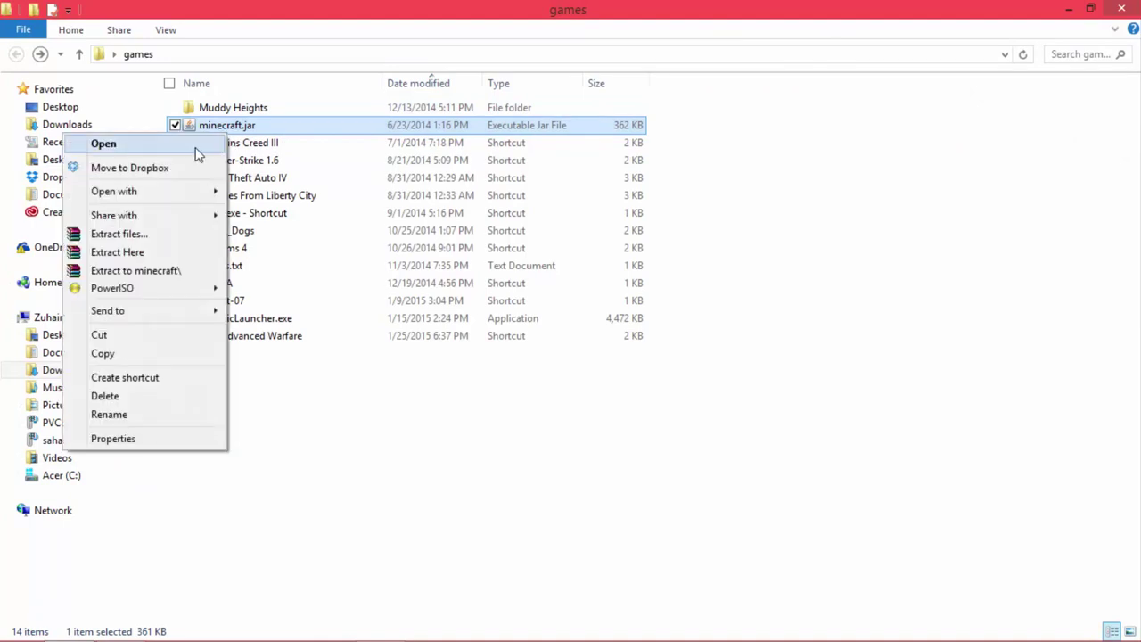
left_click(102, 142)
left_click(1069, 9)
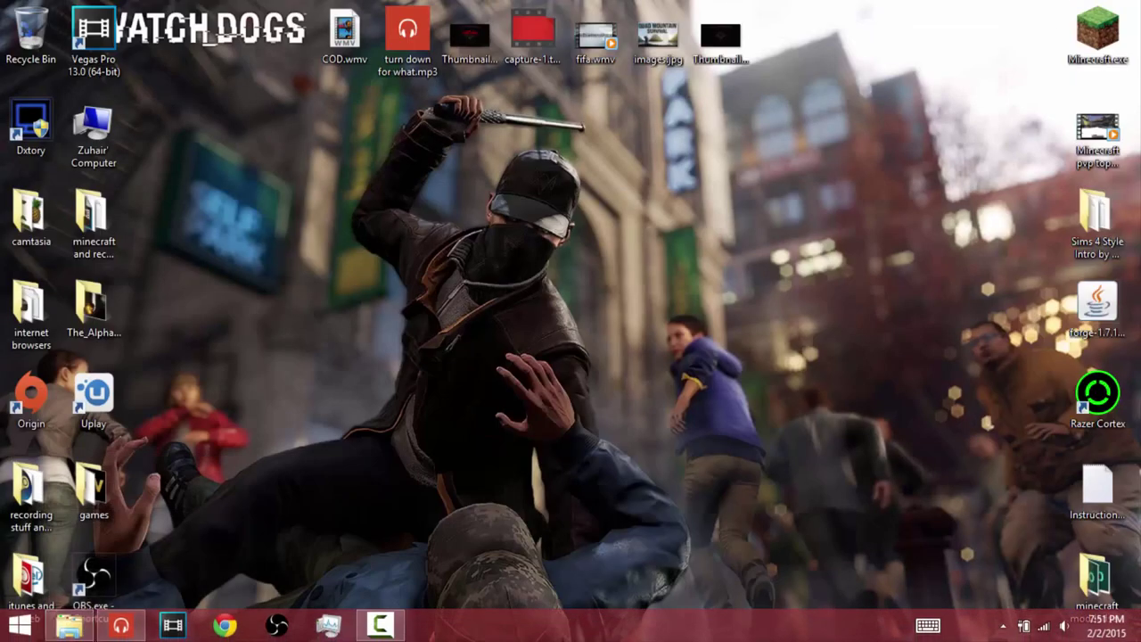
left_click(71, 628)
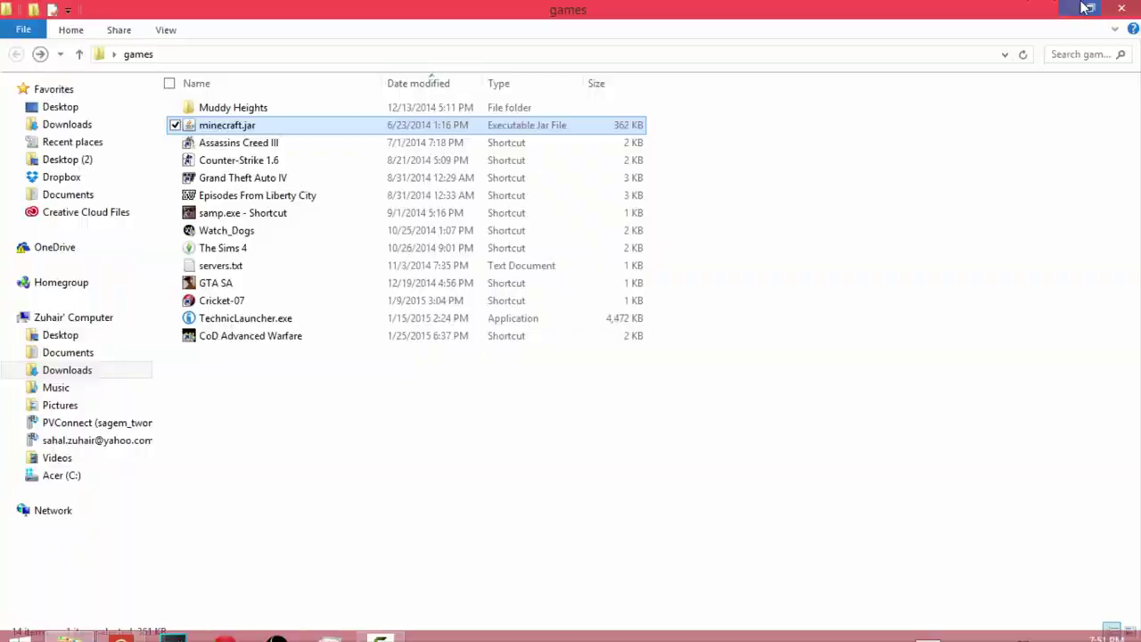
left_click(1081, 9)
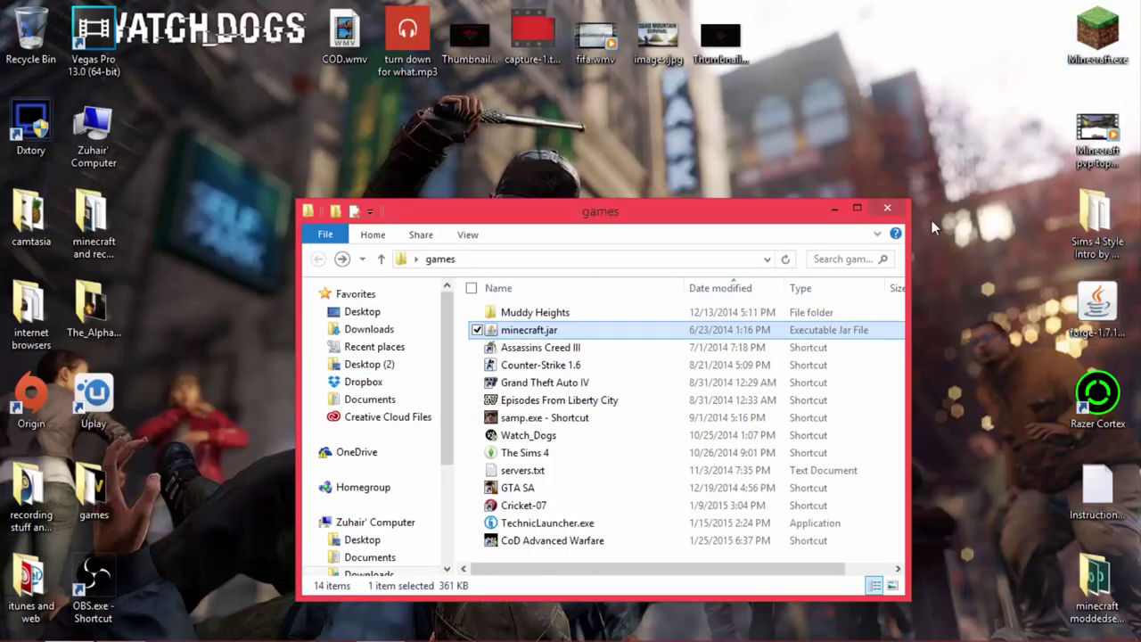
left_click(856, 208)
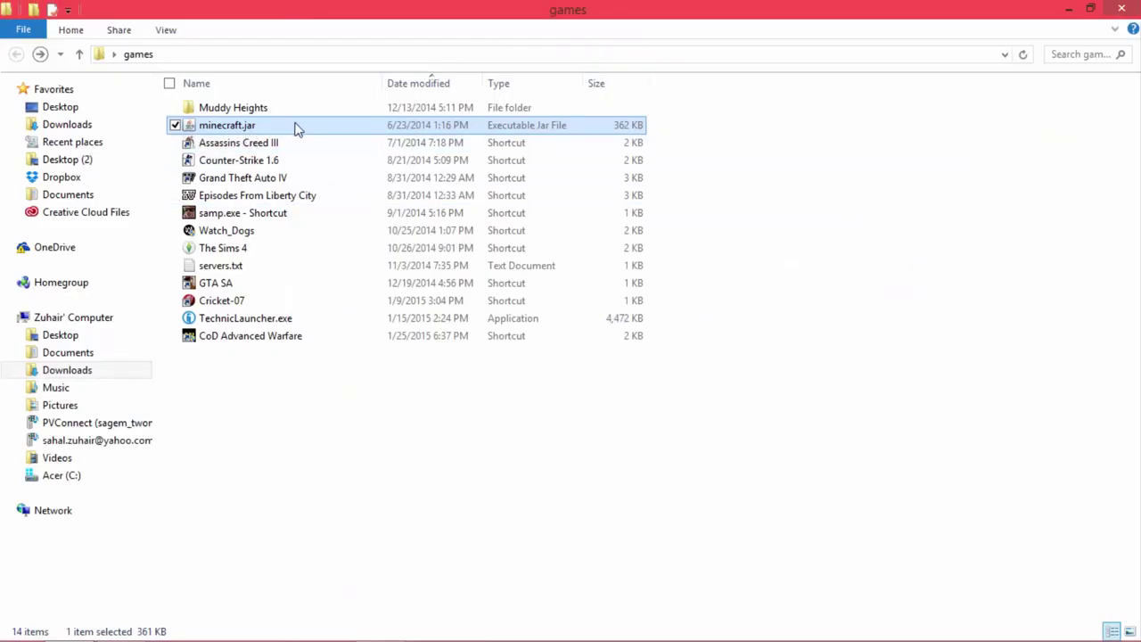
Launch minecraft.jar, close the games folder, and press Play with the Forge profile
double_click(427, 129)
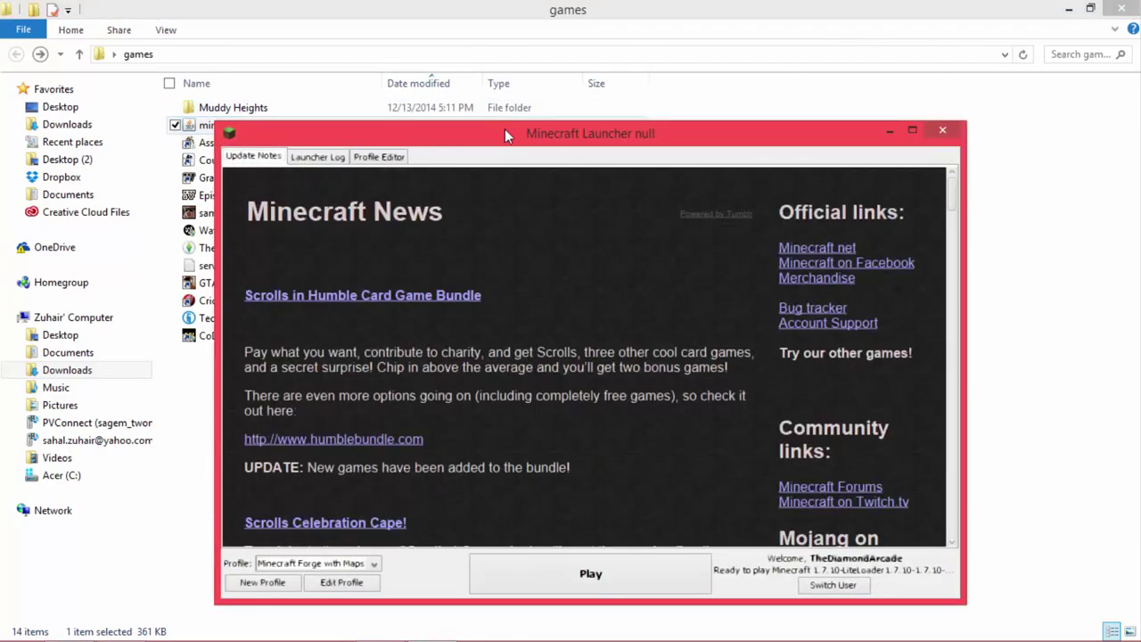
left_click_drag(504, 129, 623, 189)
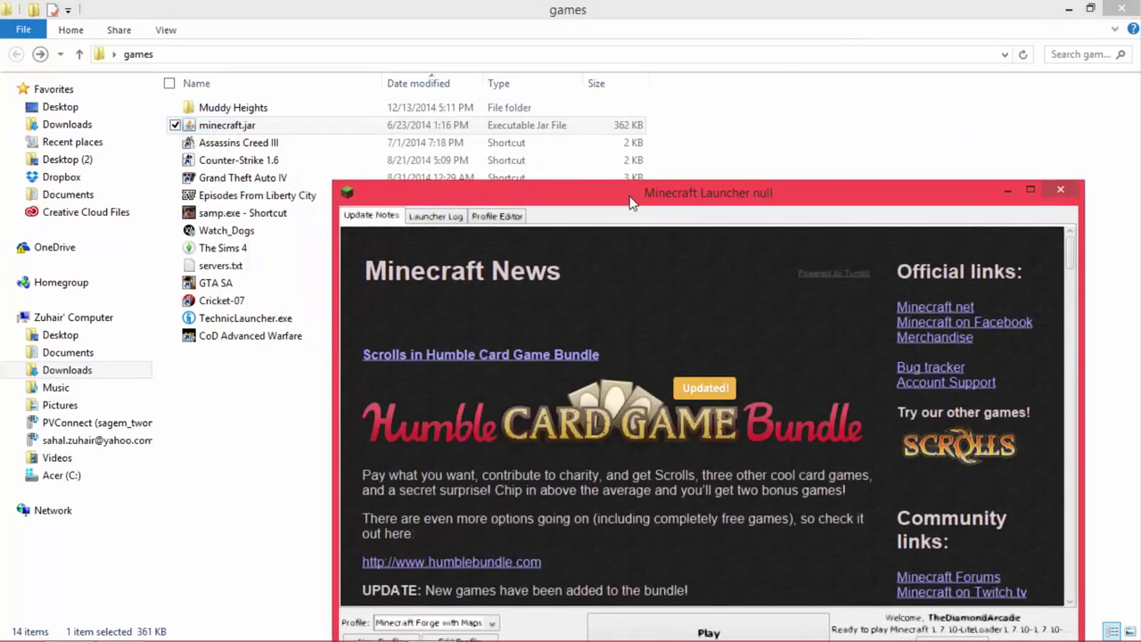
left_click(1121, 7)
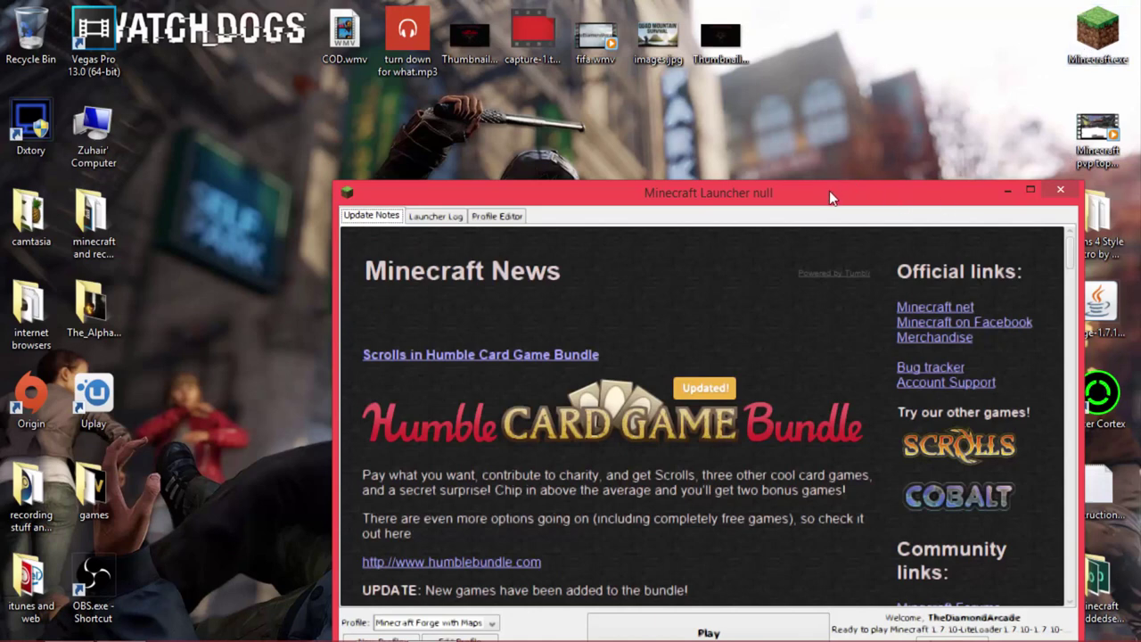
left_click_drag(830, 196, 689, 101)
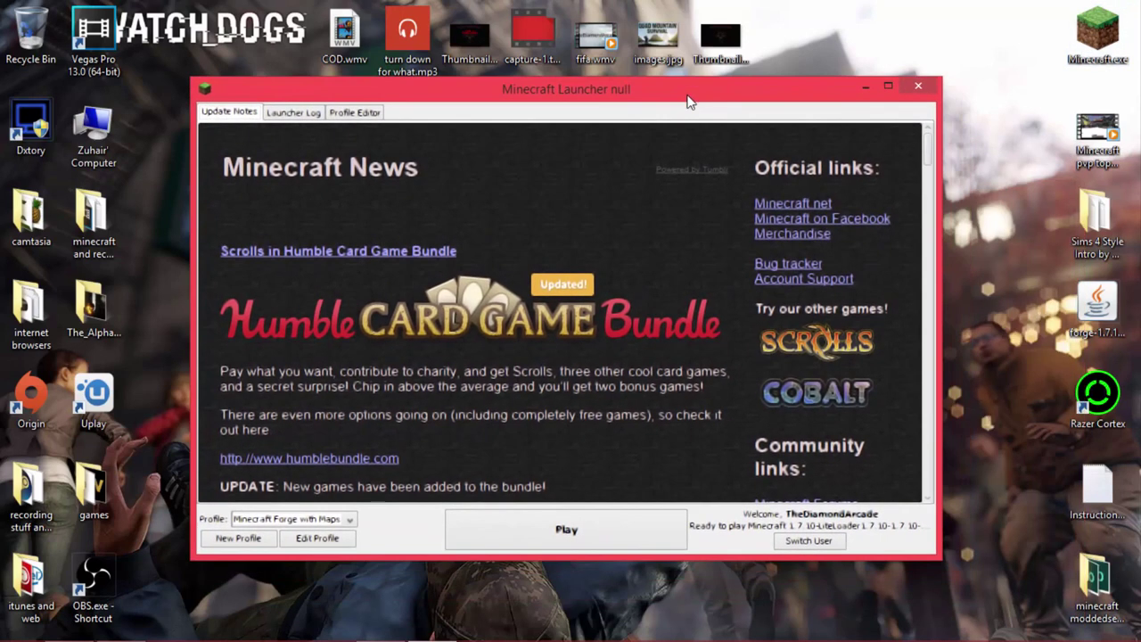
left_click(582, 534)
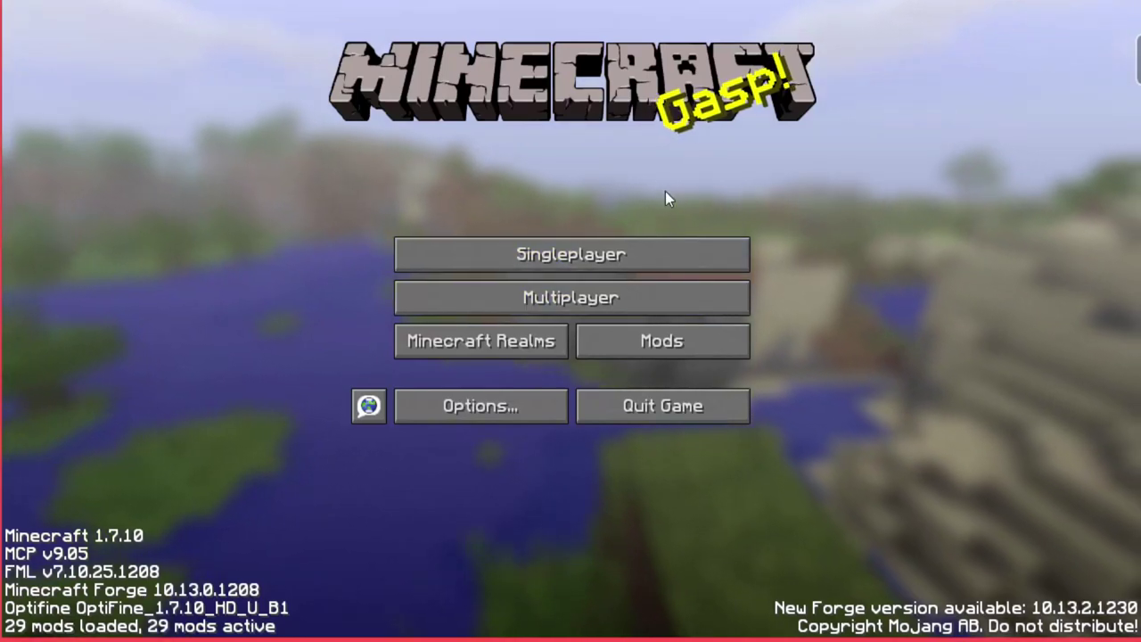
Open the Singleplayer world list and scroll down through the saved worlds
left_click(576, 261)
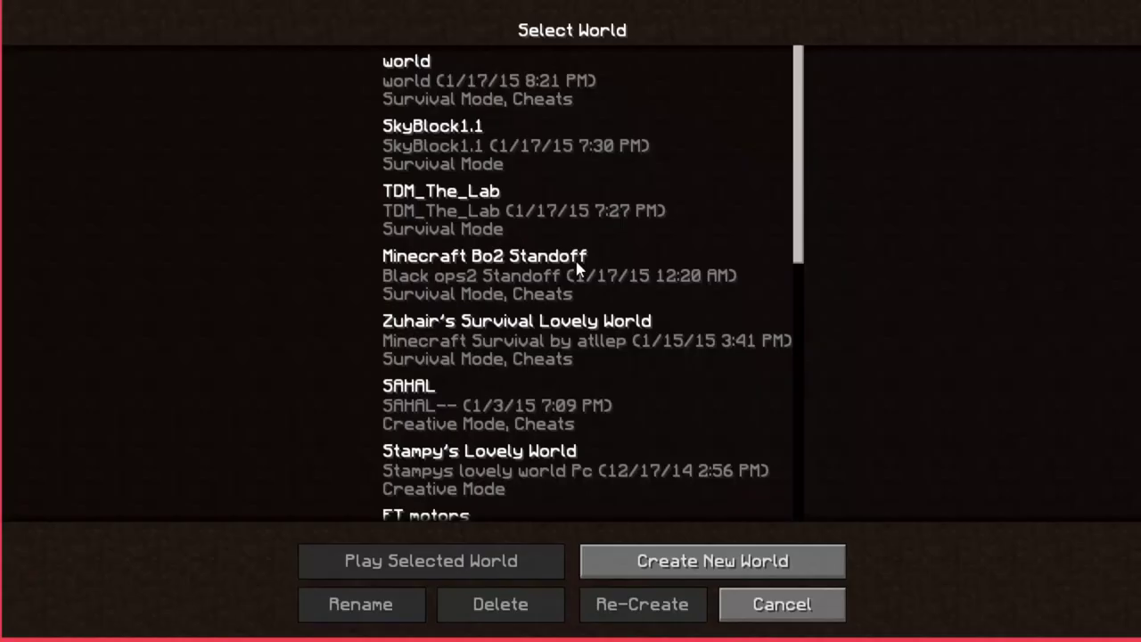
scroll(495, 169, "down", 2)
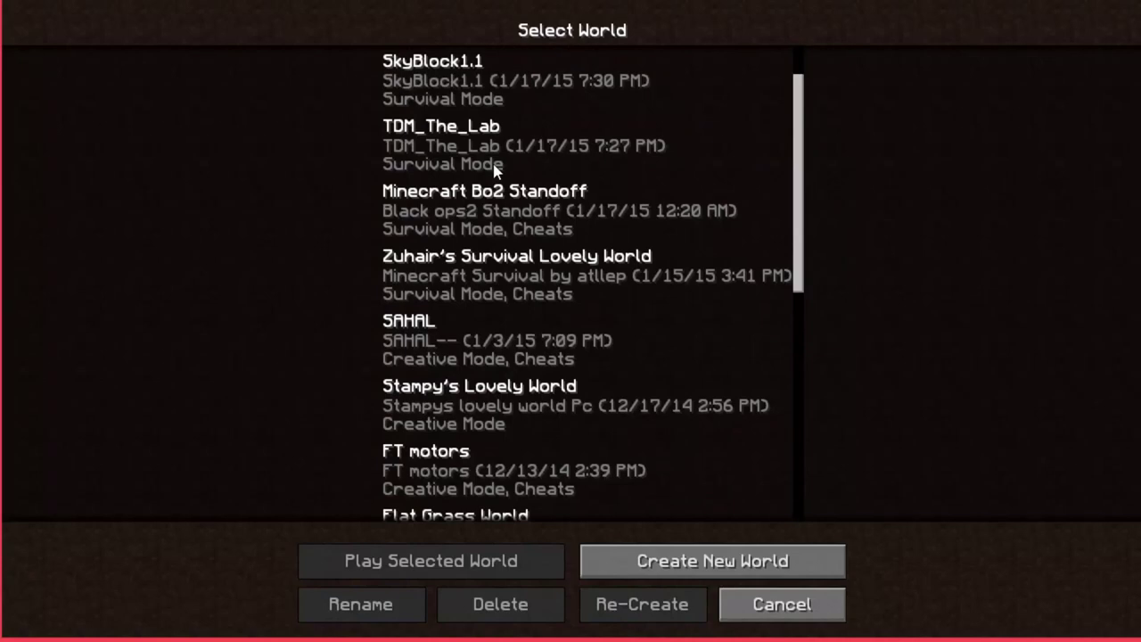
scroll(496, 170, "down", 2)
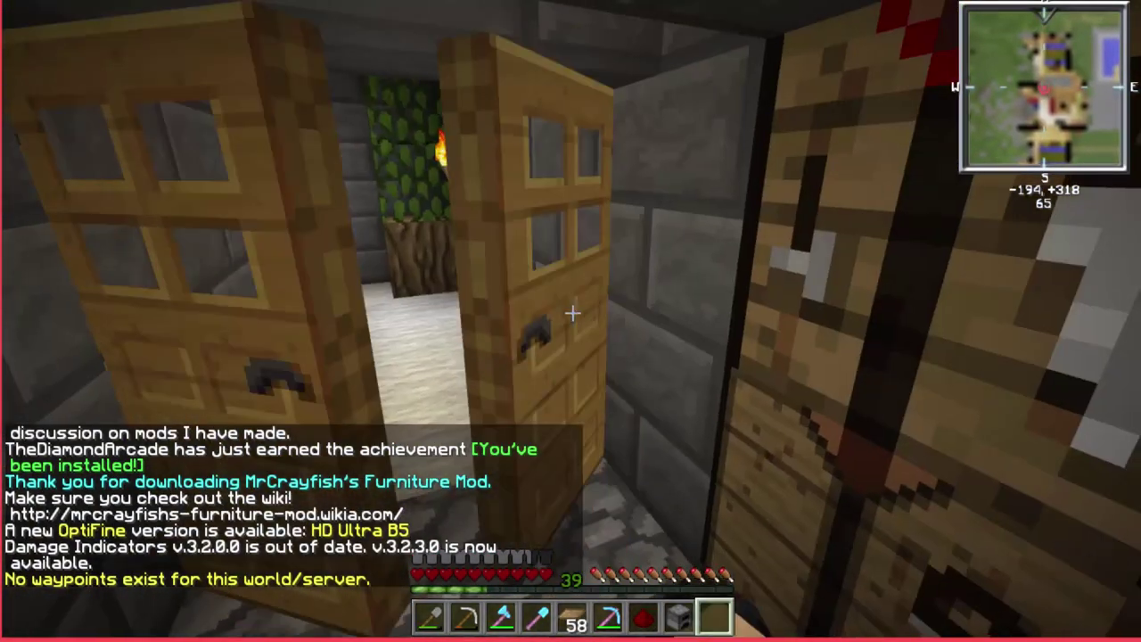
Leave the chest room through the double door and corridor into the furnace room, closing the wooden door
right_click(572, 312)
right_click(573, 312)
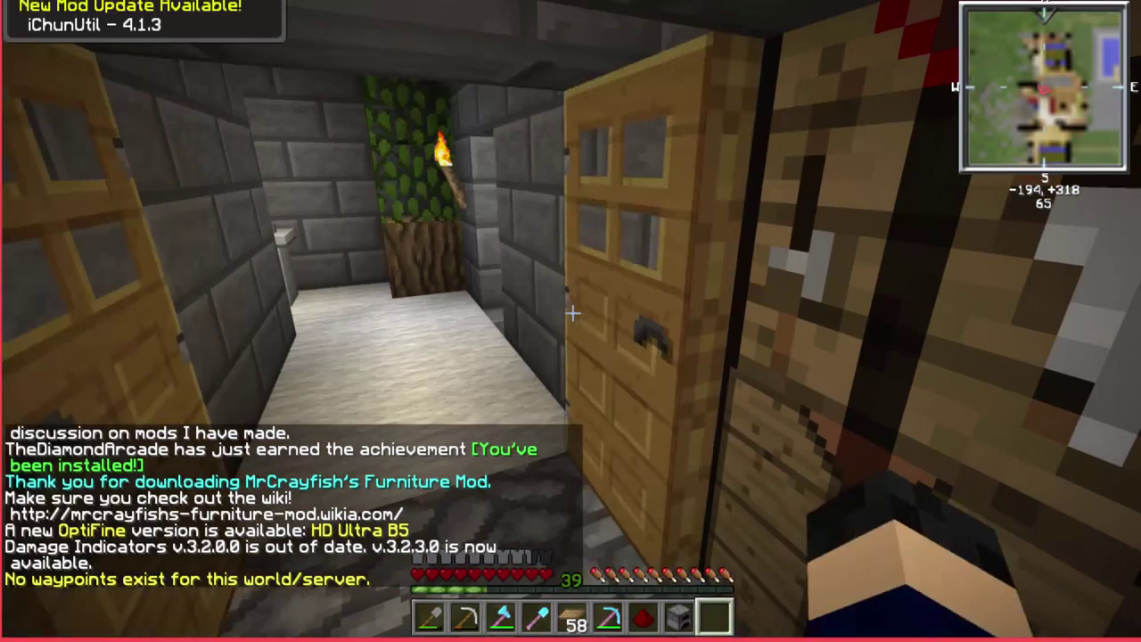
key("s")
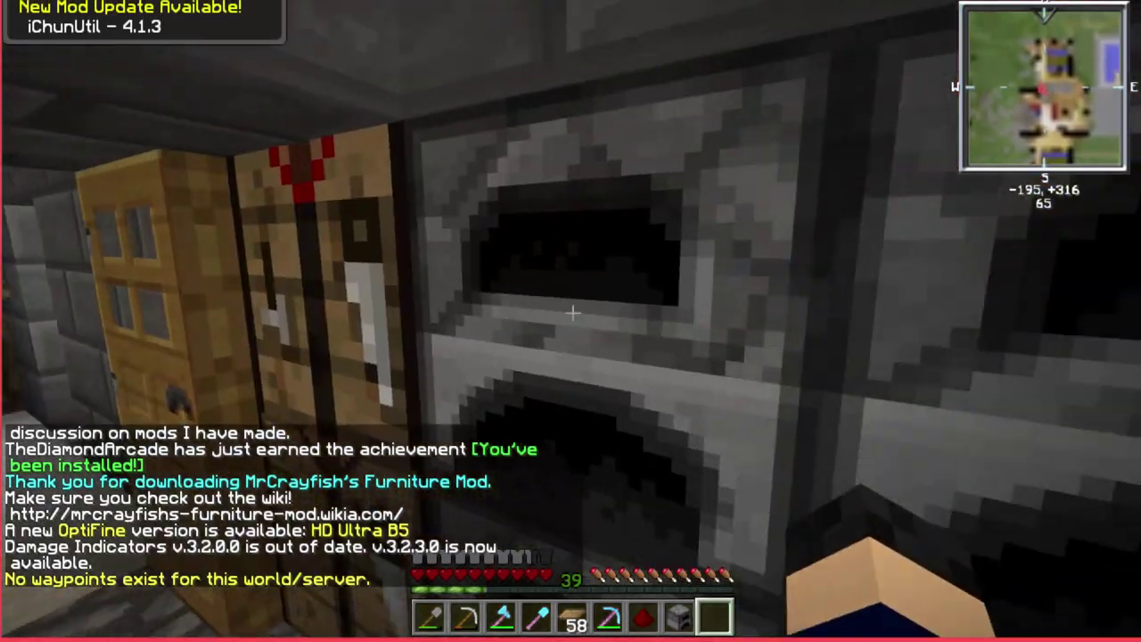
key("w")
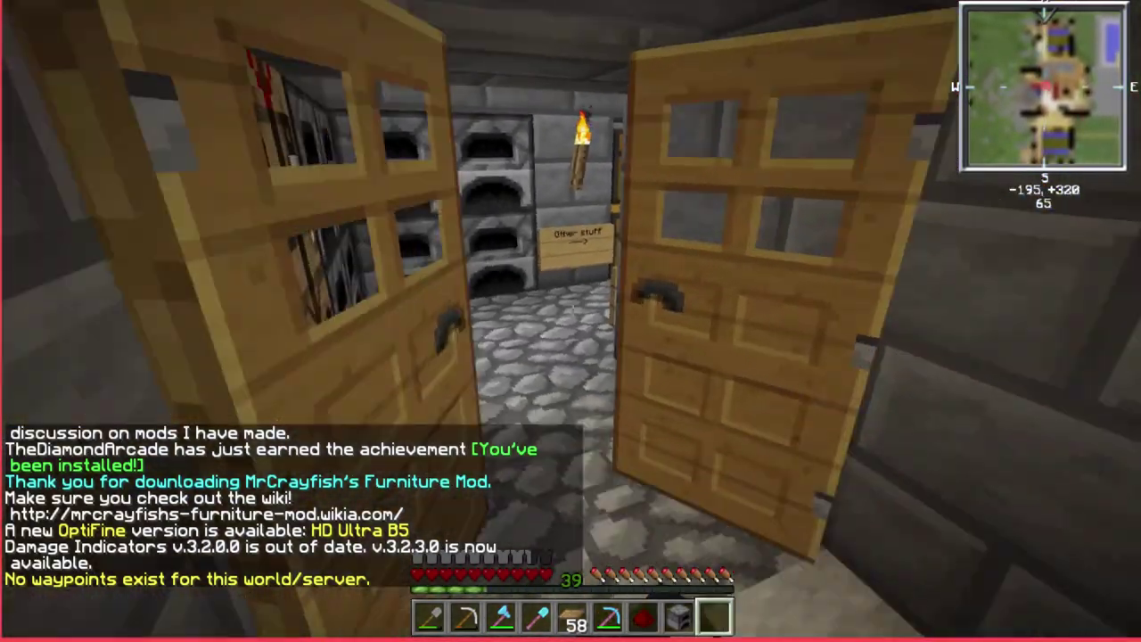
right_click(572, 312)
right_click(572, 312)
right_click(573, 312)
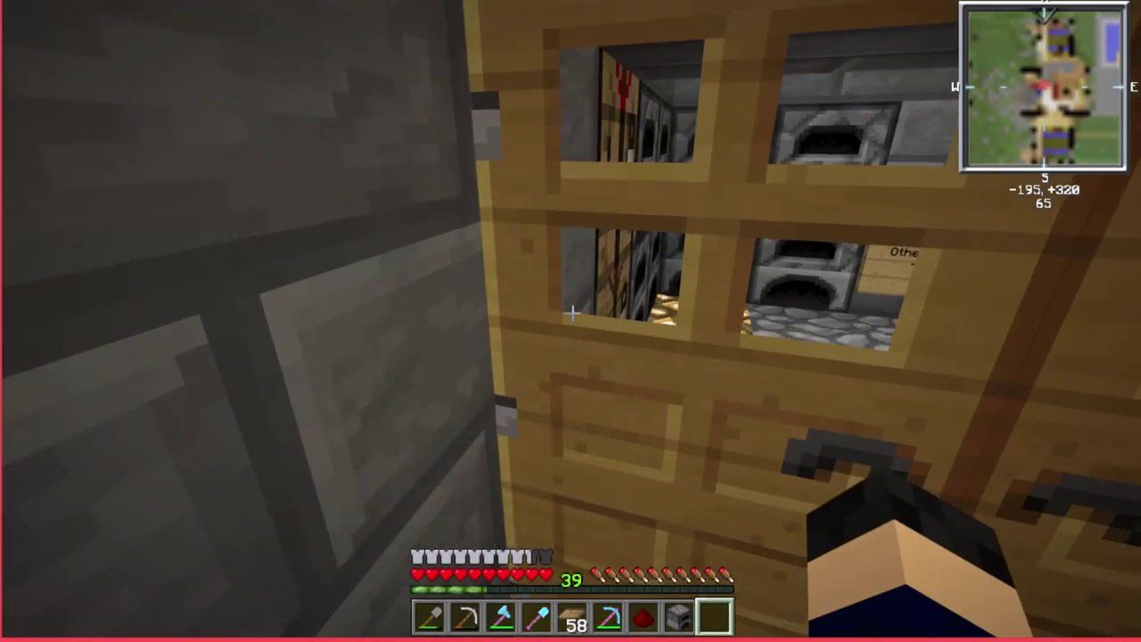
Pause and resume the game, then climb the wooden stairs and cross the upper floor toward the bookshelf
key("Escape")
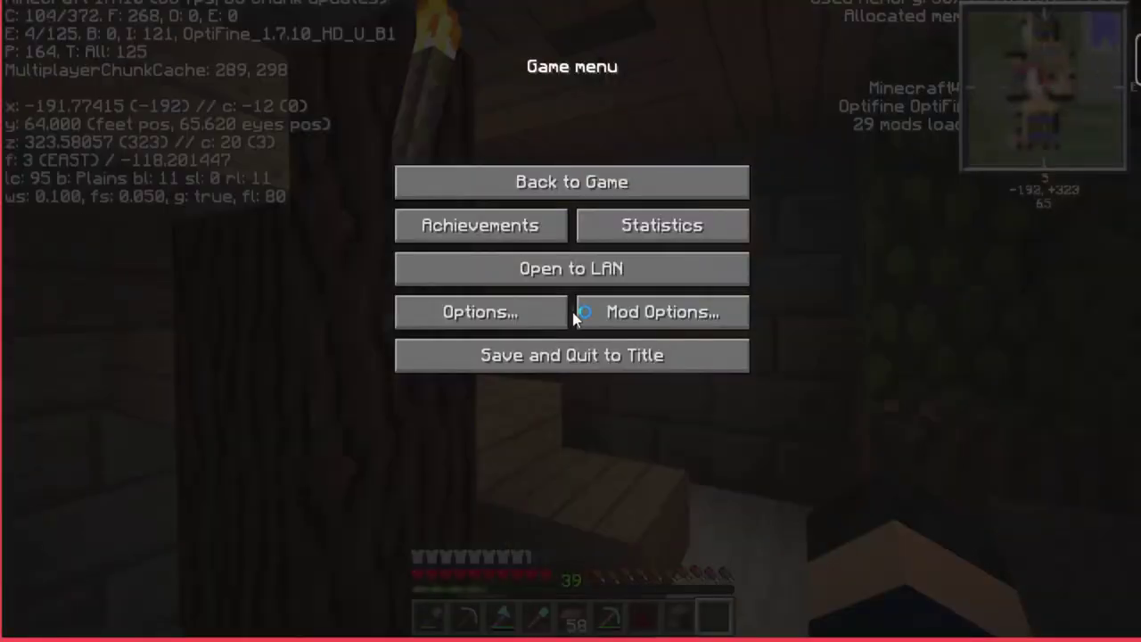
left_click(544, 186)
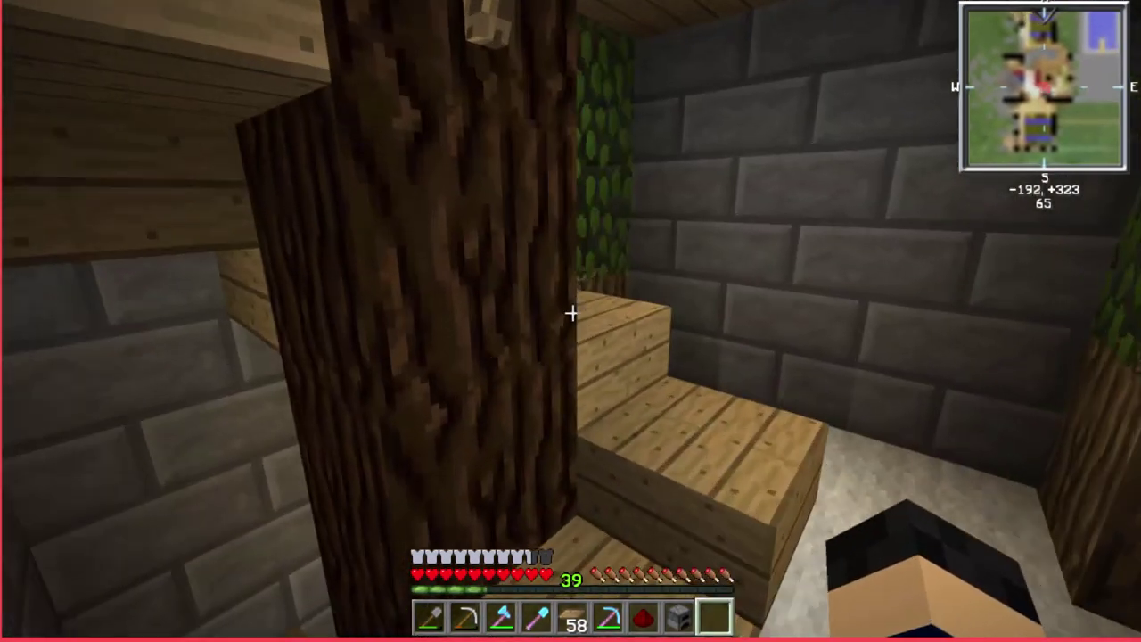
key("w")
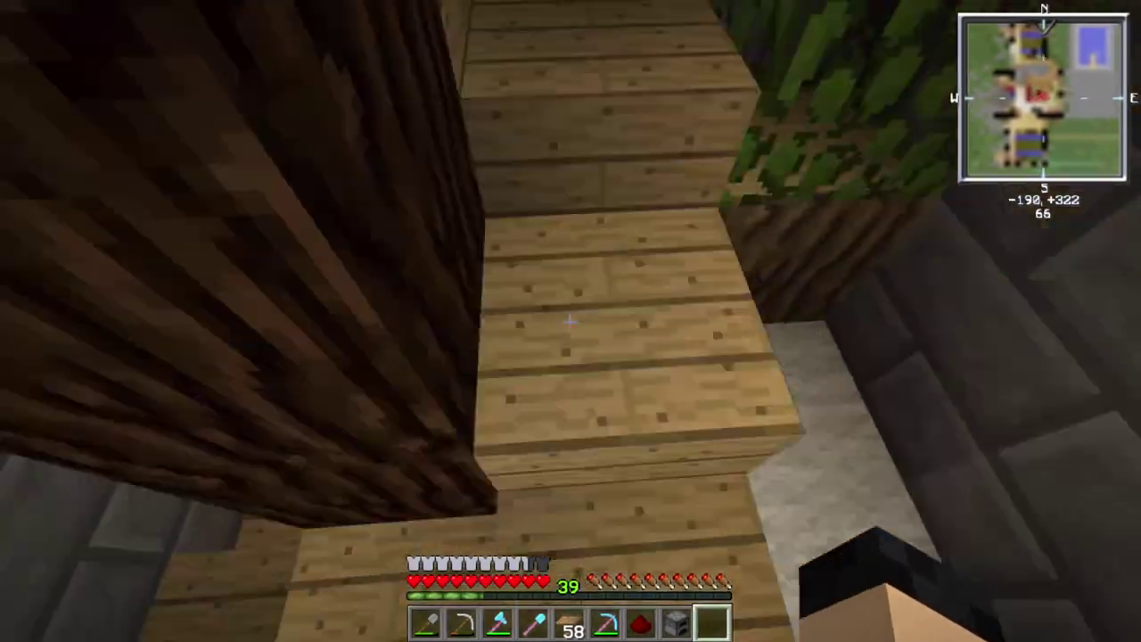
key("w")
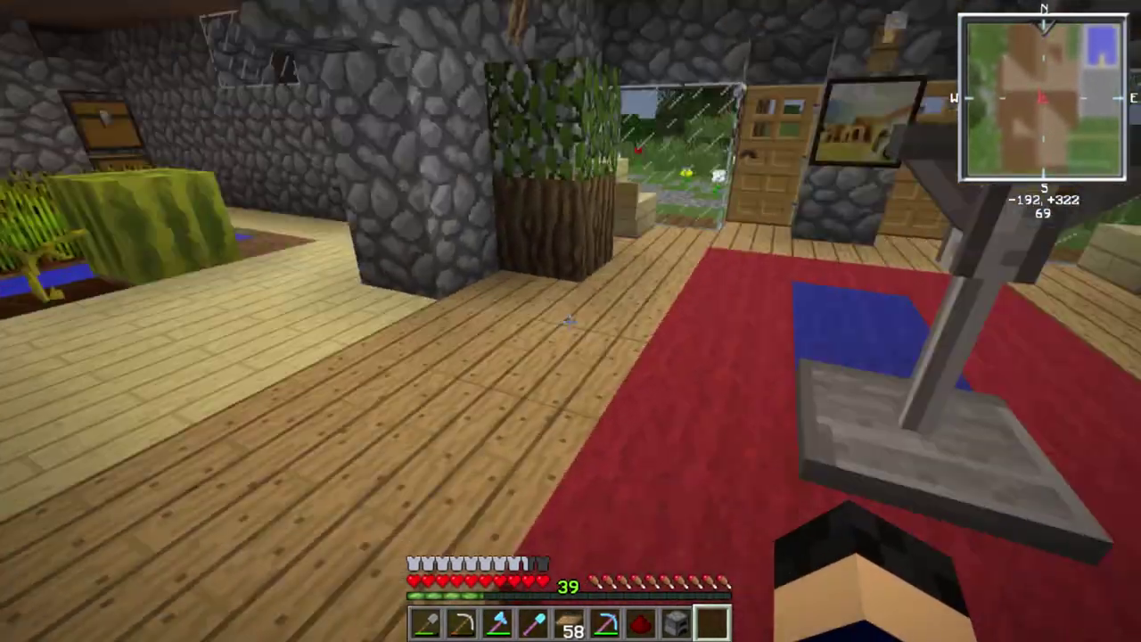
key("w")
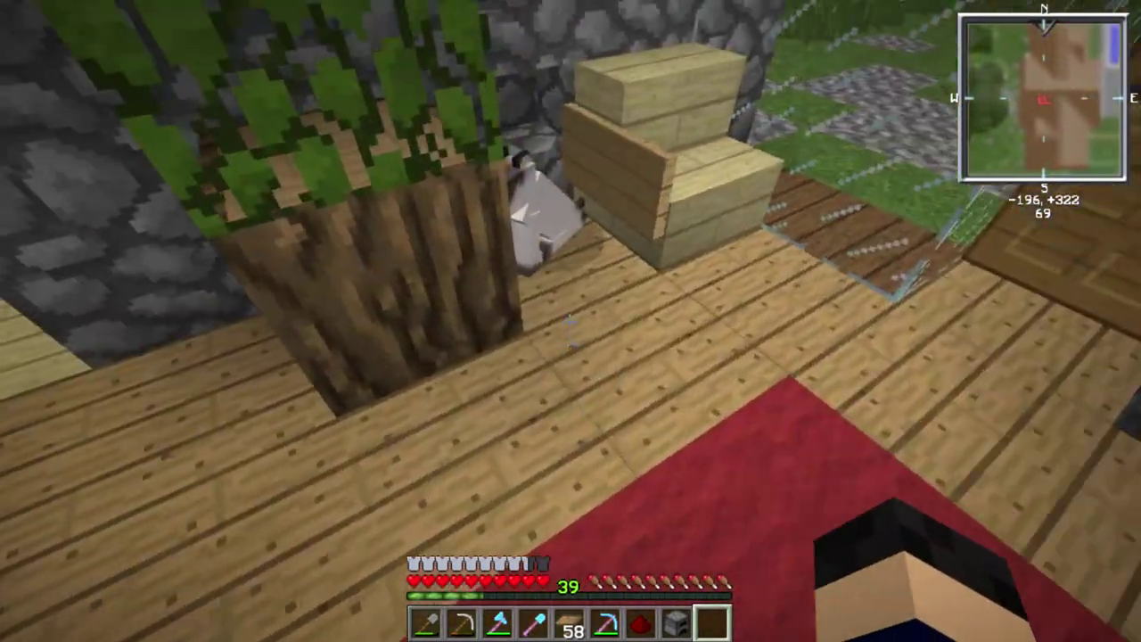
key("w")
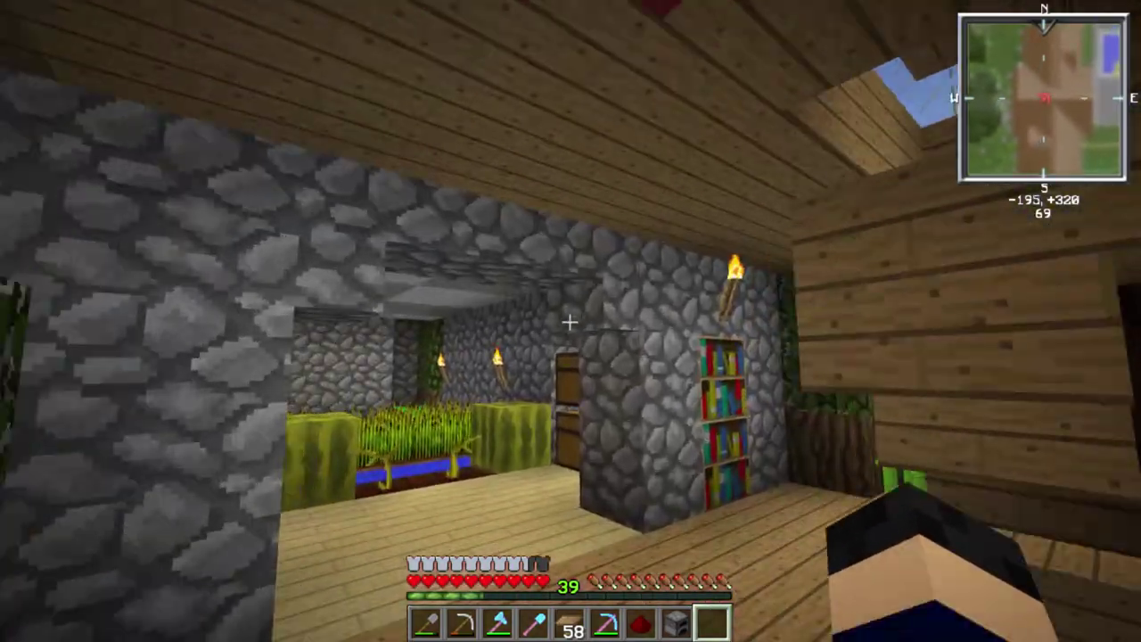
key("w")
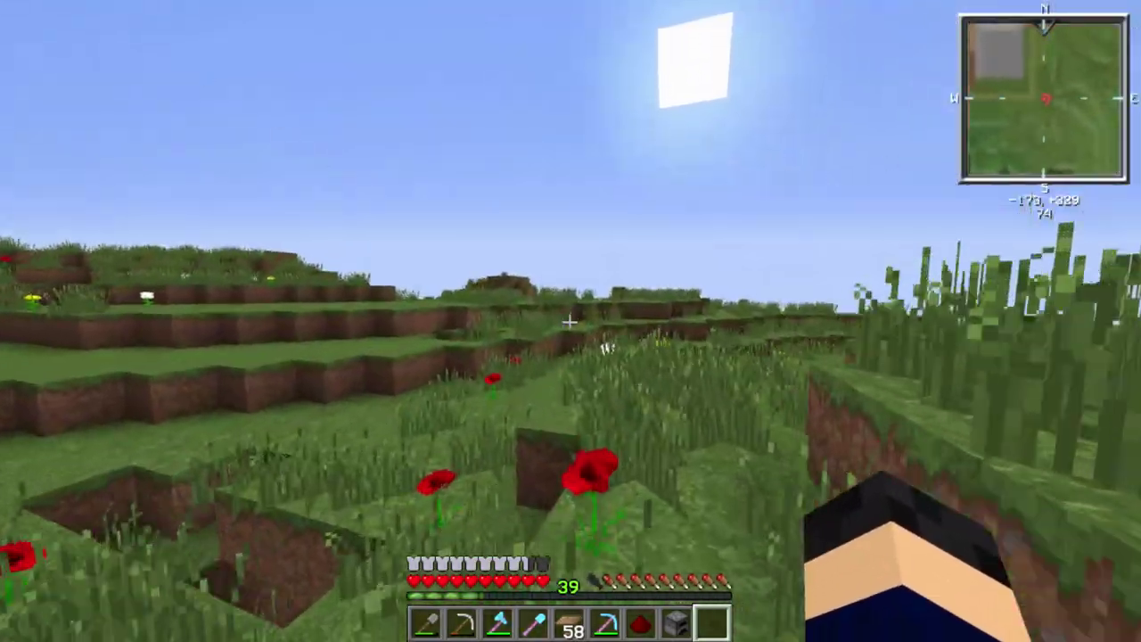
Walk out across the fields and break two patches of tall grass
key("w")
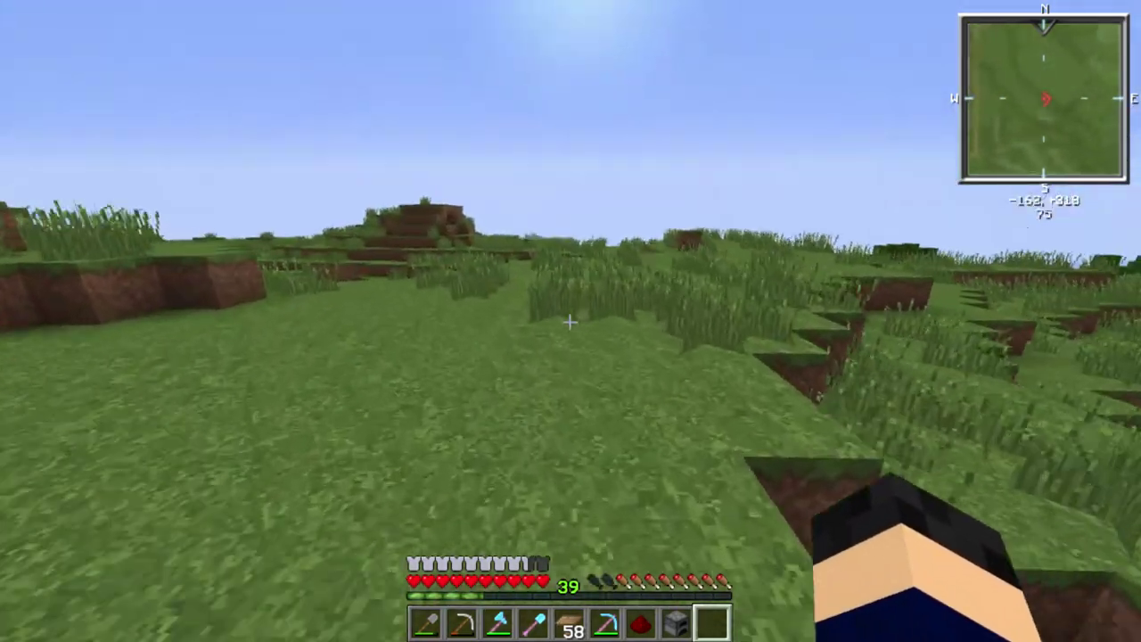
left_click(570, 321)
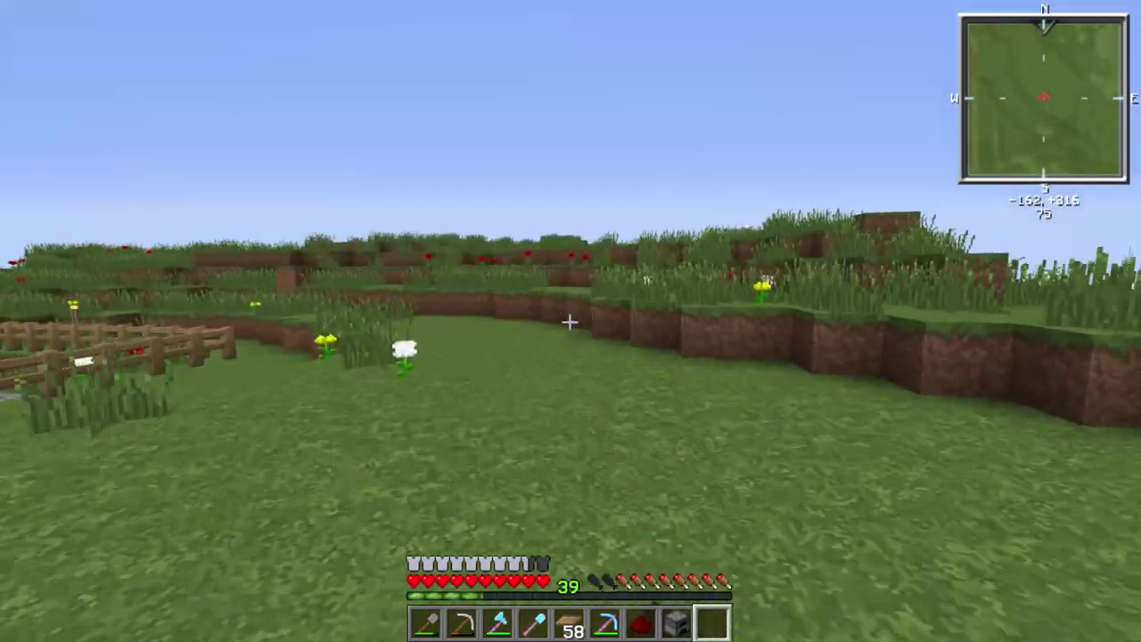
left_click(571, 321)
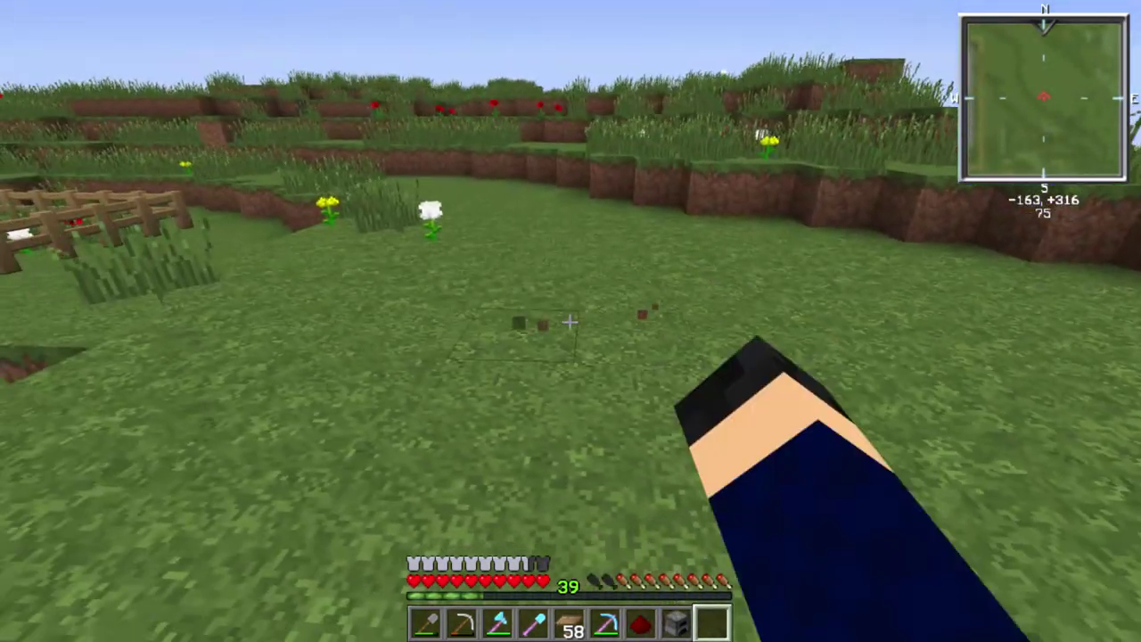
Walk toward the terraced hills, eat one bread, and switch to third-person view
key("w")
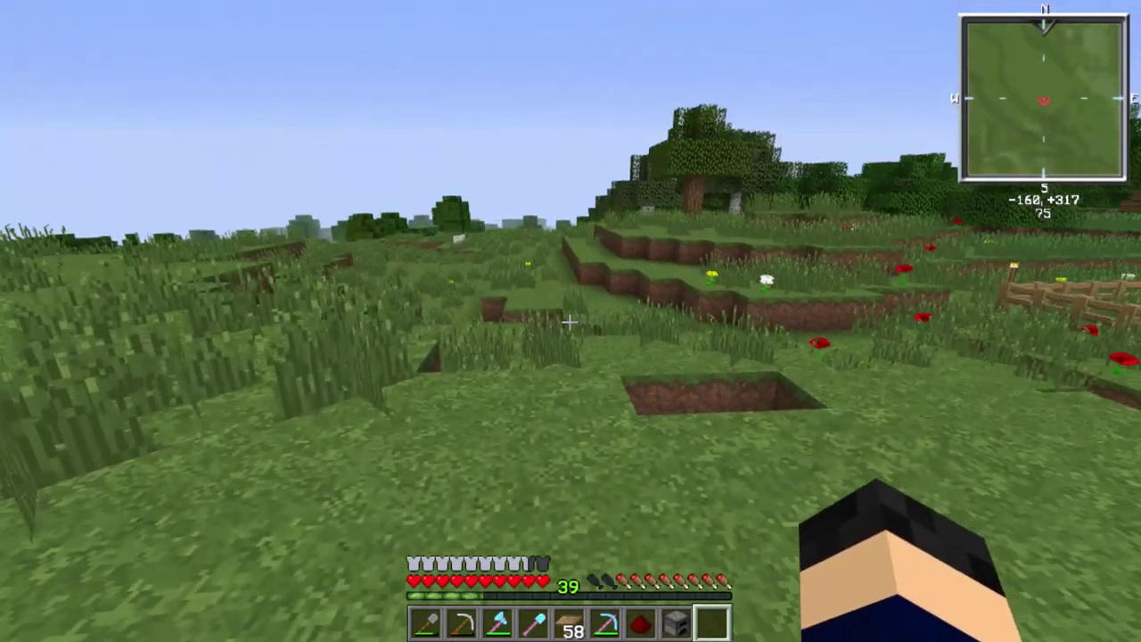
scroll(571, 321, "up", 1)
key("e")
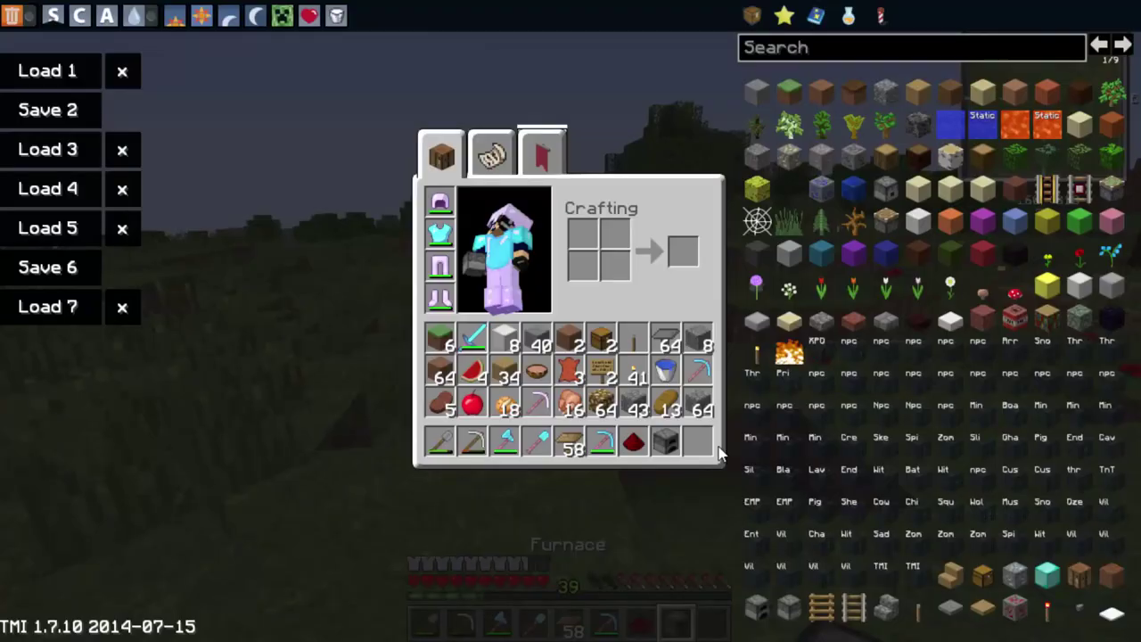
key("e")
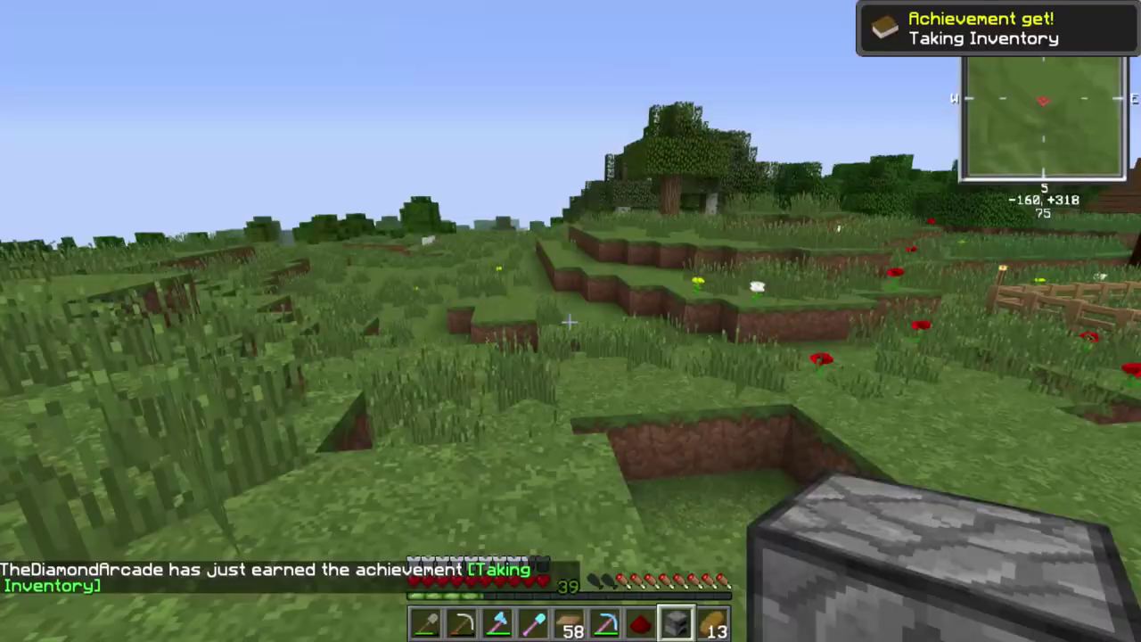
scroll(571, 321, "down", 1)
right_click(571, 321)
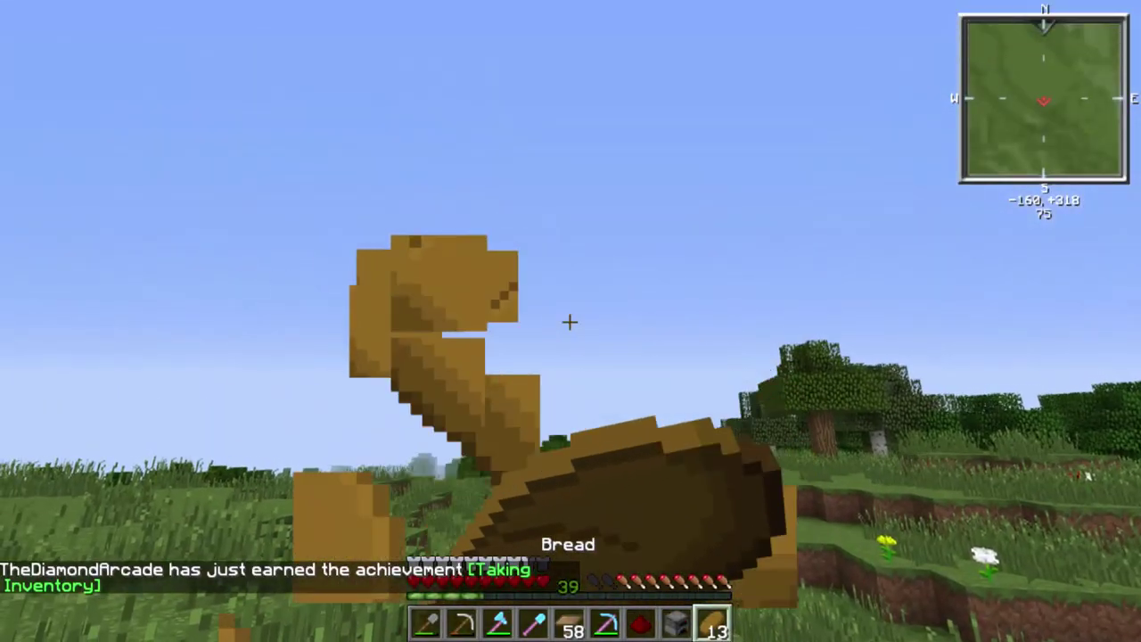
key("F5")
key("F5")
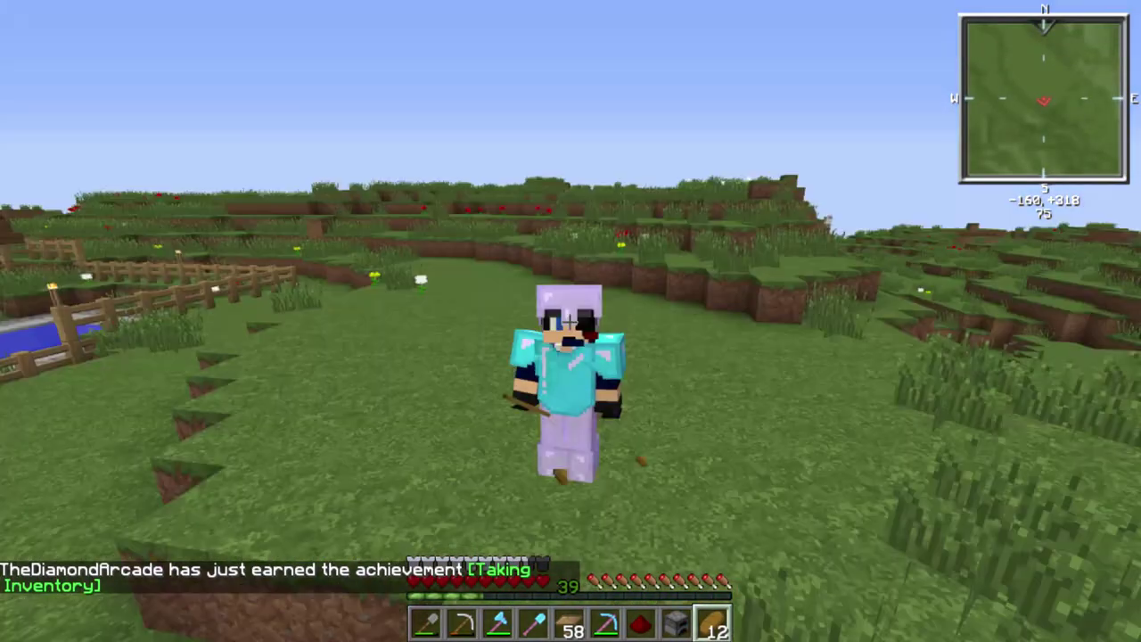
Move the Diamond Sword into the pickaxe's hotbar slot, storing the enchanted Diamond Pickaxe in the inventory
key("1")
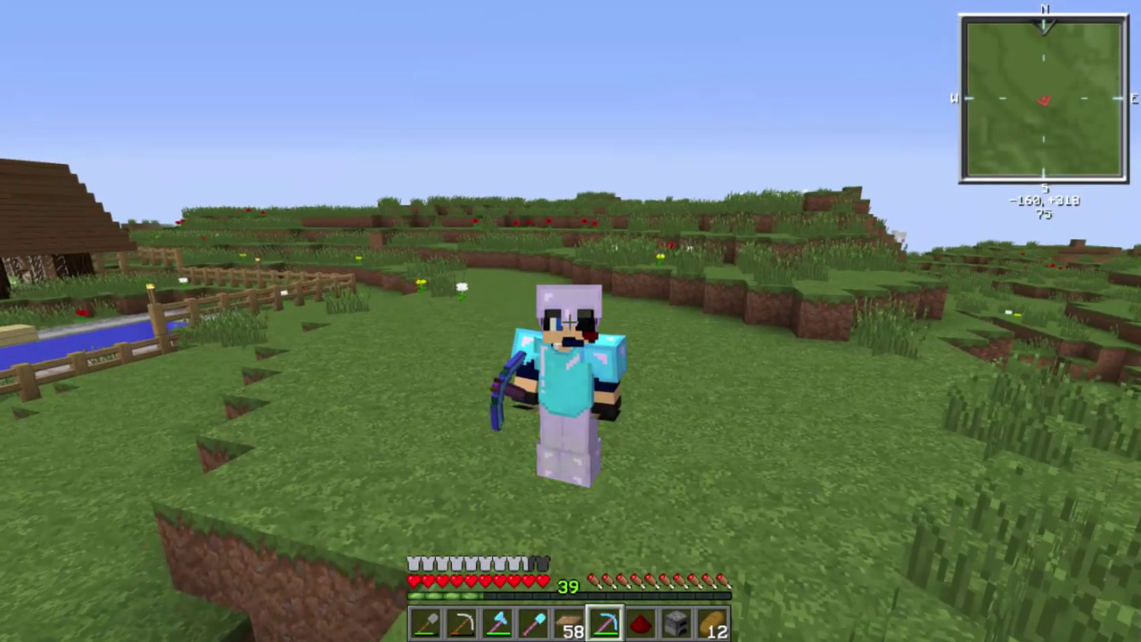
key("3")
key("e")
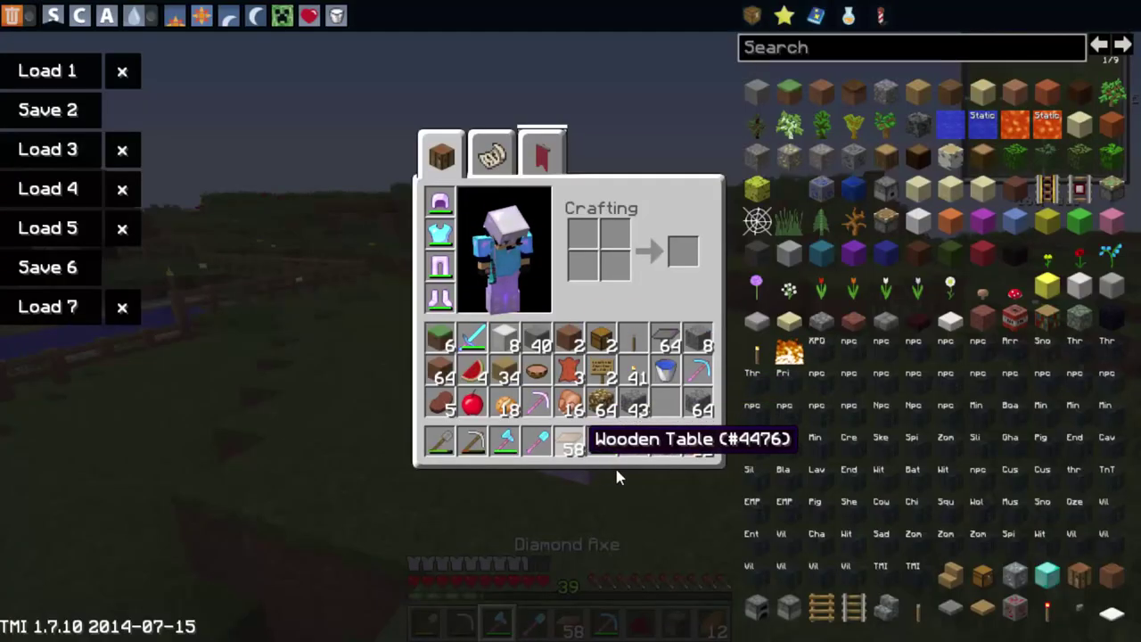
left_click(473, 338)
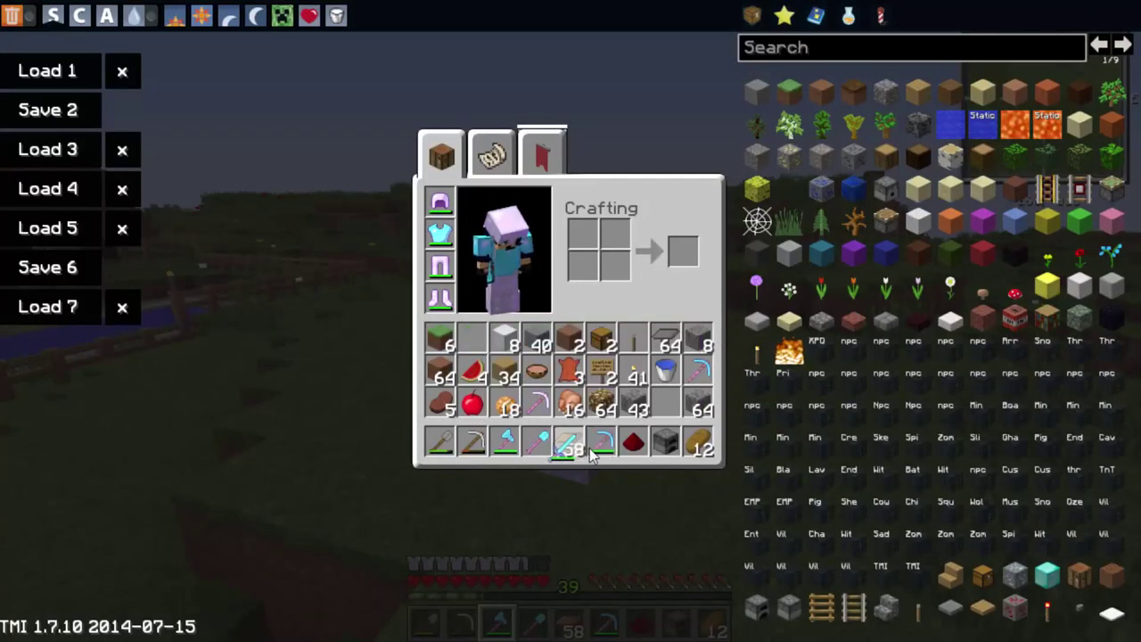
left_click(598, 445)
left_click(474, 342)
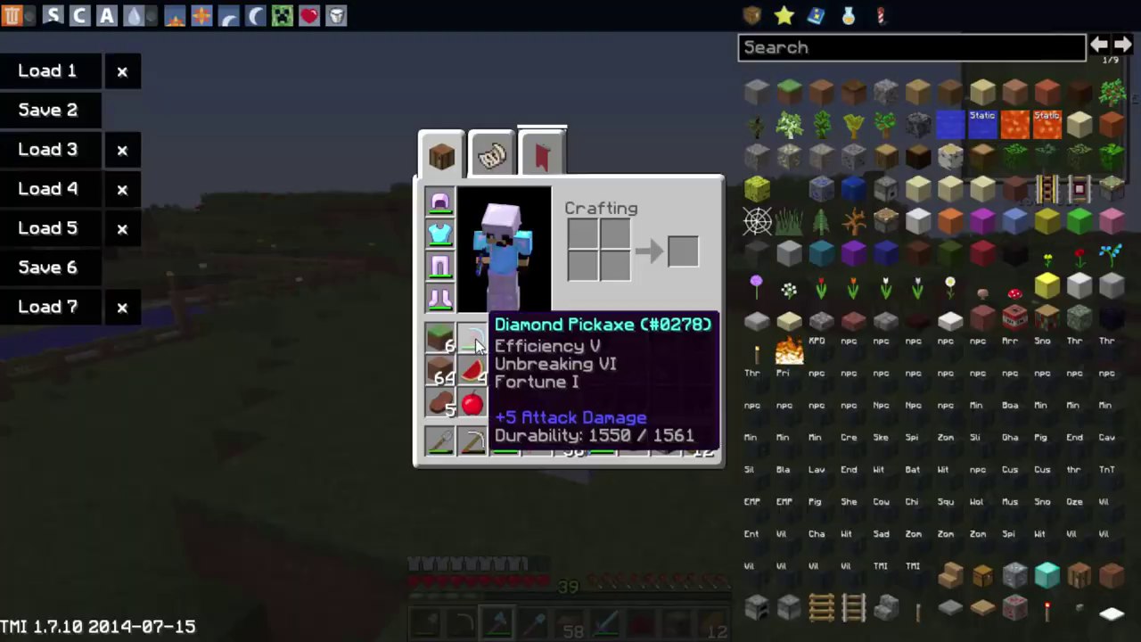
key("e")
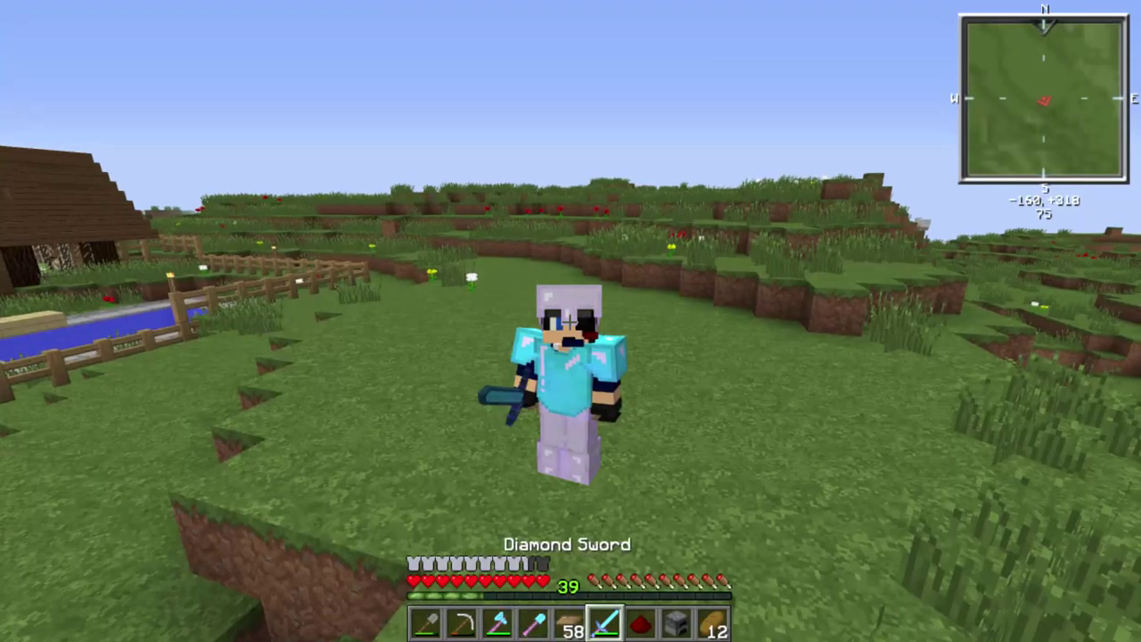